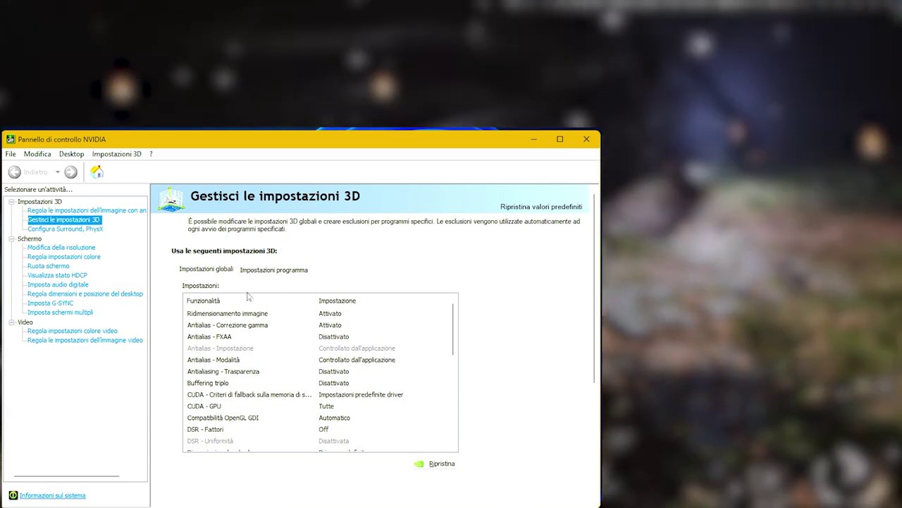
Step: Show the program-specific 3D settings and look through the options of the Fortnite profile
left_click(263, 269)
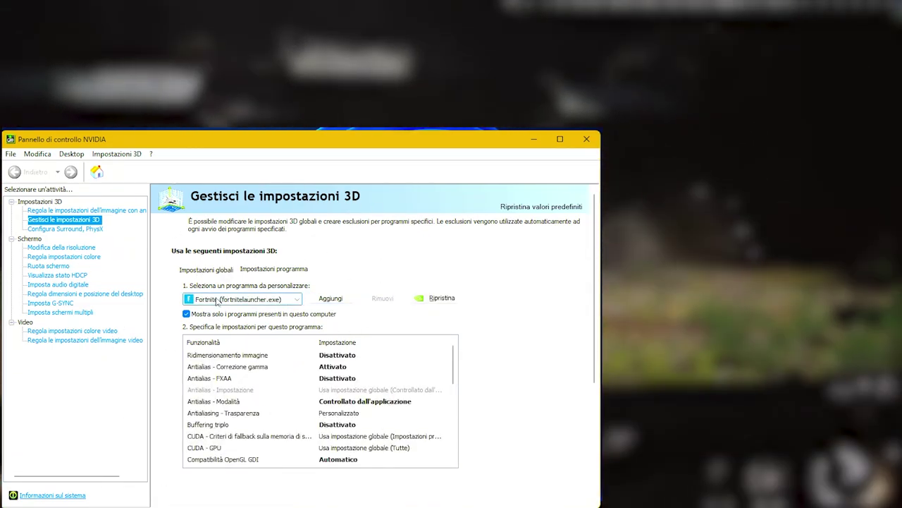
scroll(293, 413, "down", 5)
scroll(293, 413, "up", 5)
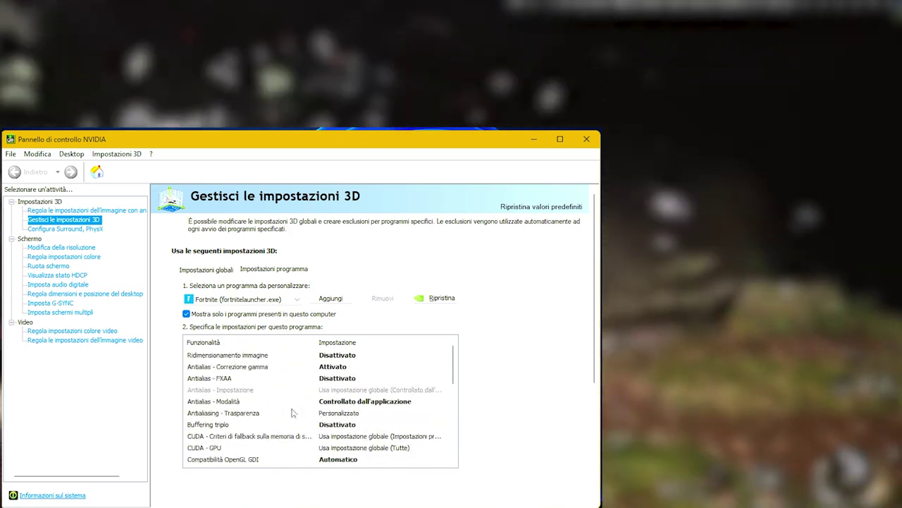
scroll(195, 323, "down", 2)
scroll(268, 352, "down", 3)
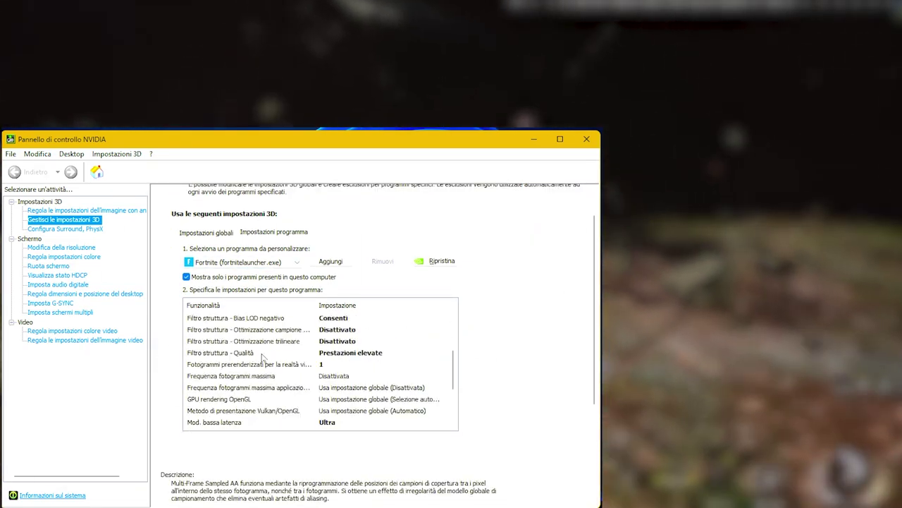
scroll(274, 331, "up", 3)
scroll(366, 247, "up", 2)
Step: Add the game executable from the black myth wukong folder on Volume (E:) as a program to customize
left_click(331, 279)
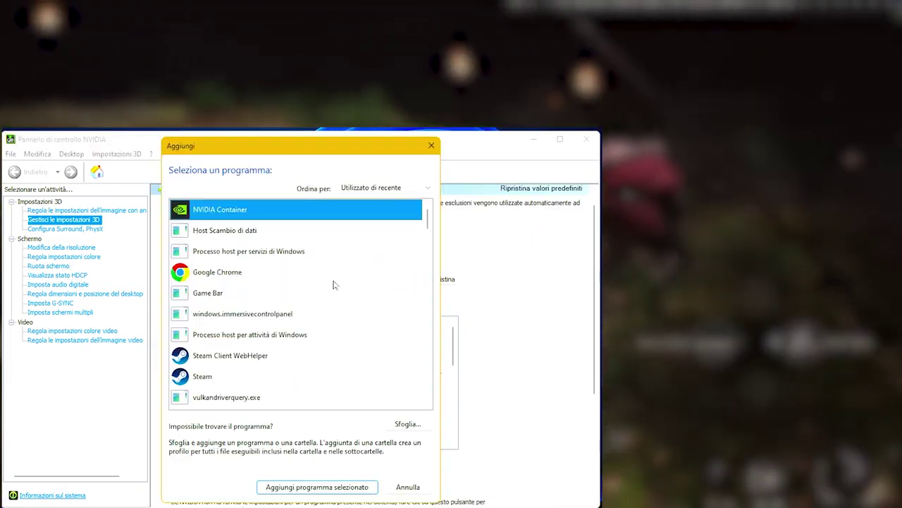
left_click(408, 424)
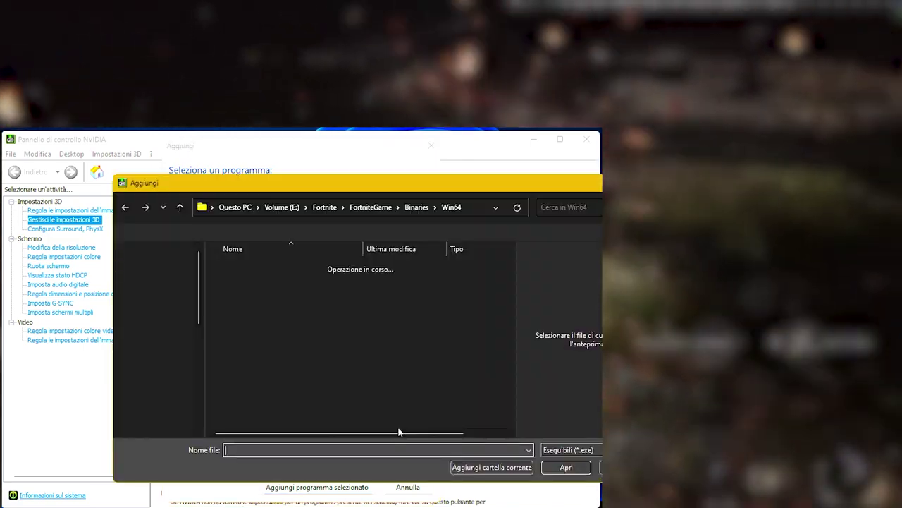
left_click(162, 399)
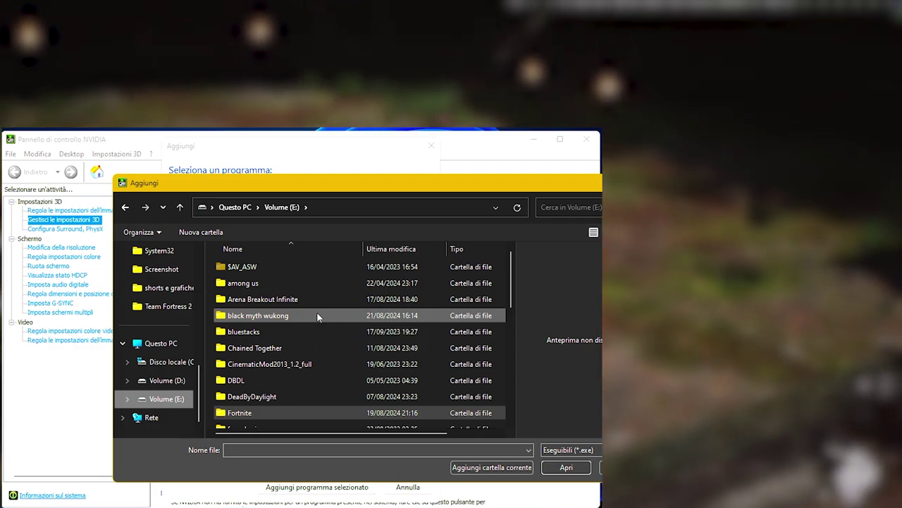
double_click(316, 315)
left_click(310, 266)
left_click(553, 467)
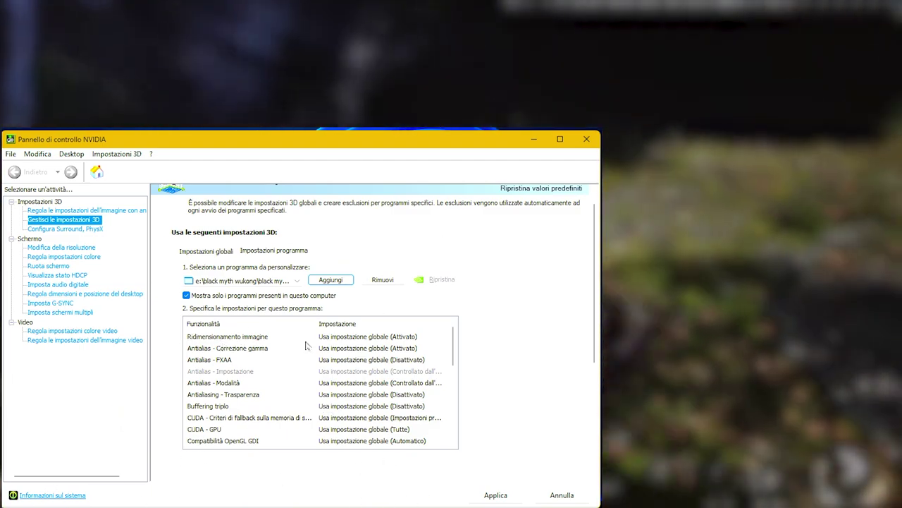
Step: Set Ridimensionamento immagine to Disattivato and Antialias - Correzione gamma to Attivato for the added game
left_click(351, 337)
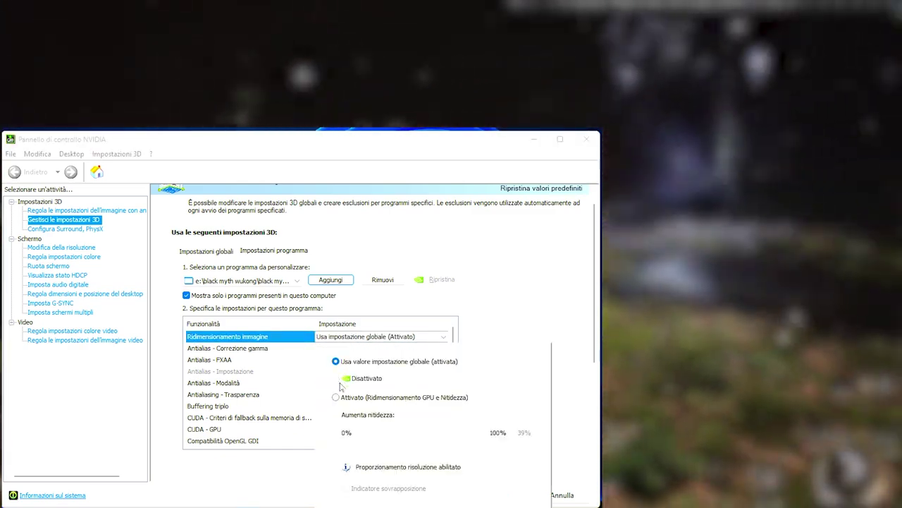
left_click(337, 380)
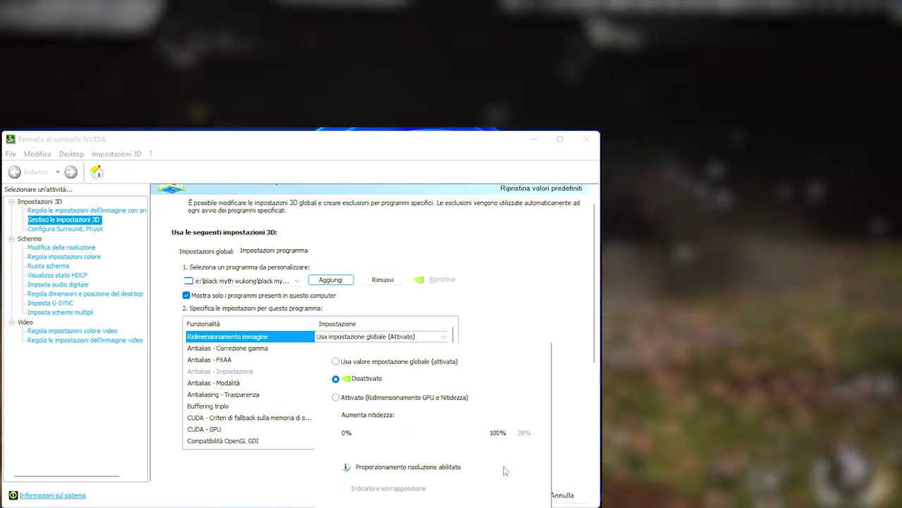
key("Escape")
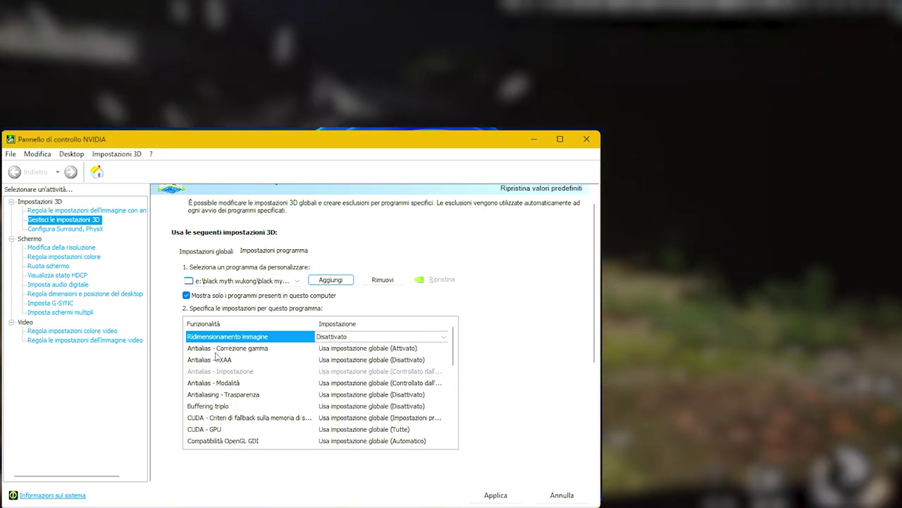
left_click(340, 349)
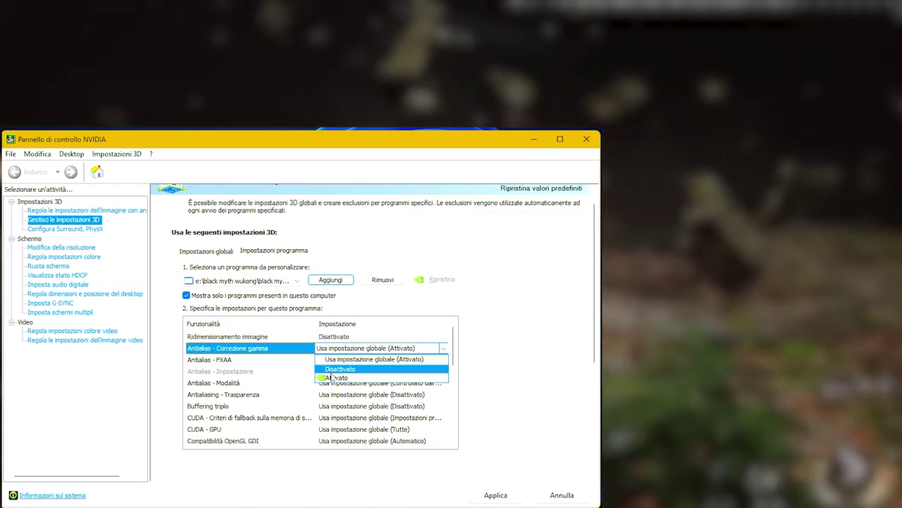
left_click(331, 379)
Step: Set Antialias - FXAA to Disattivato and Antialias - Modalità to Controllato dall'applicazione
left_click(209, 359)
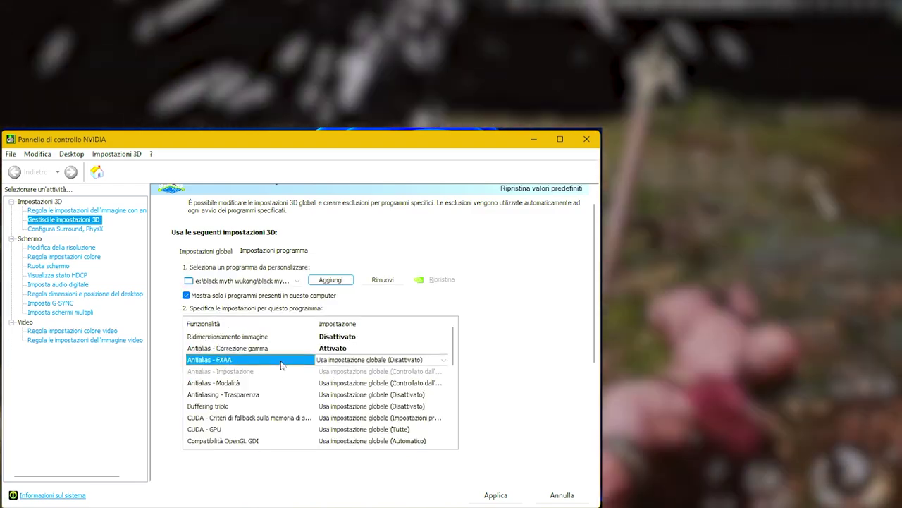
left_click(381, 359)
left_click(341, 382)
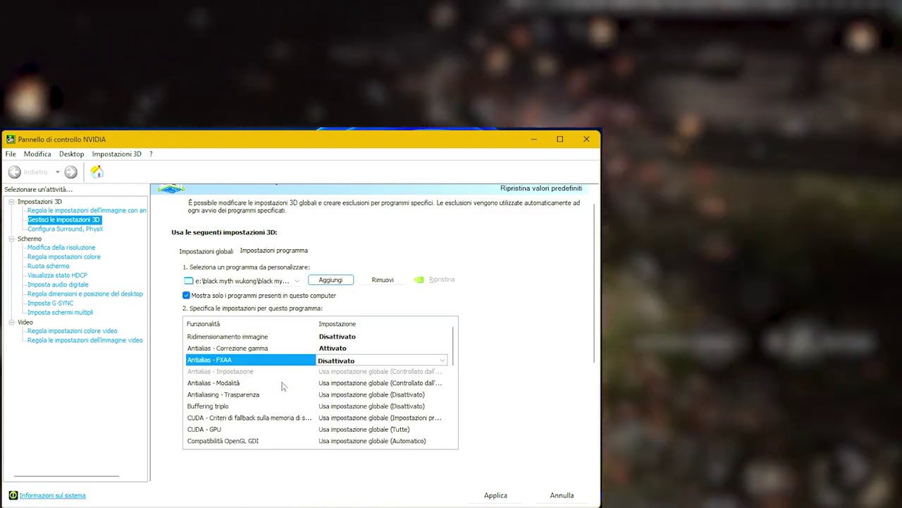
left_click(323, 383)
left_click(323, 383)
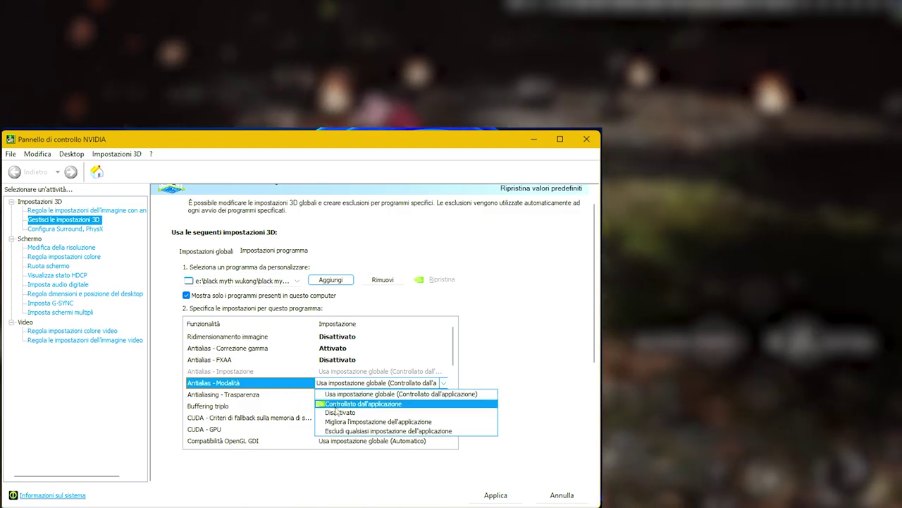
left_click(357, 404)
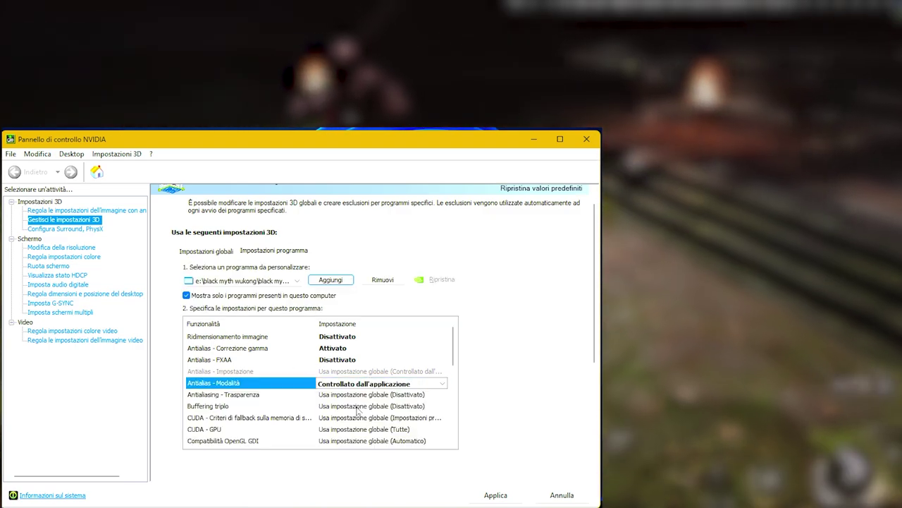
Step: Set both Antialiasing - Trasparenza and Buffering triplo to Disattivato
scroll(352, 364, "down", 1)
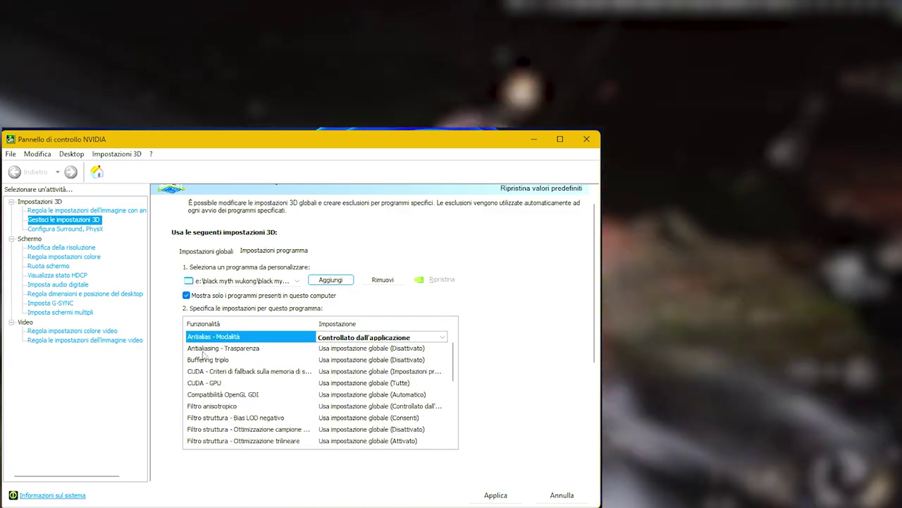
left_click(361, 348)
left_click(345, 370)
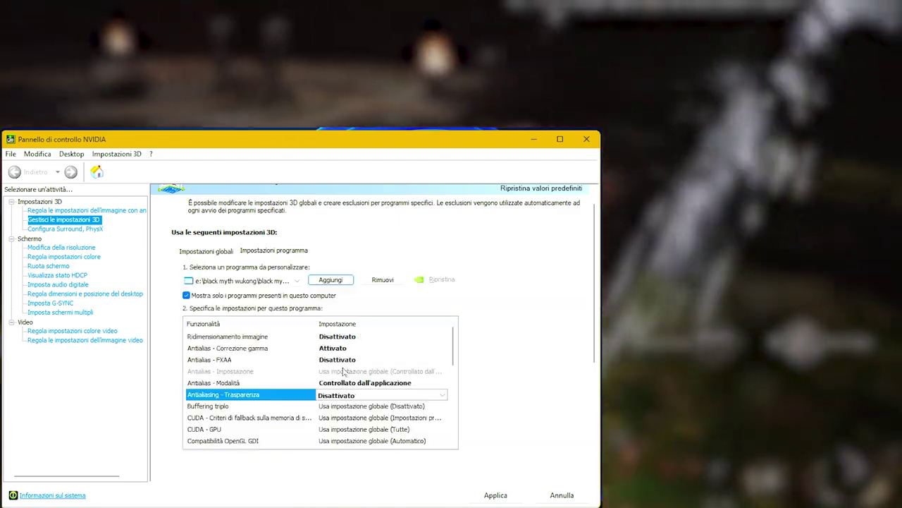
left_click(343, 409)
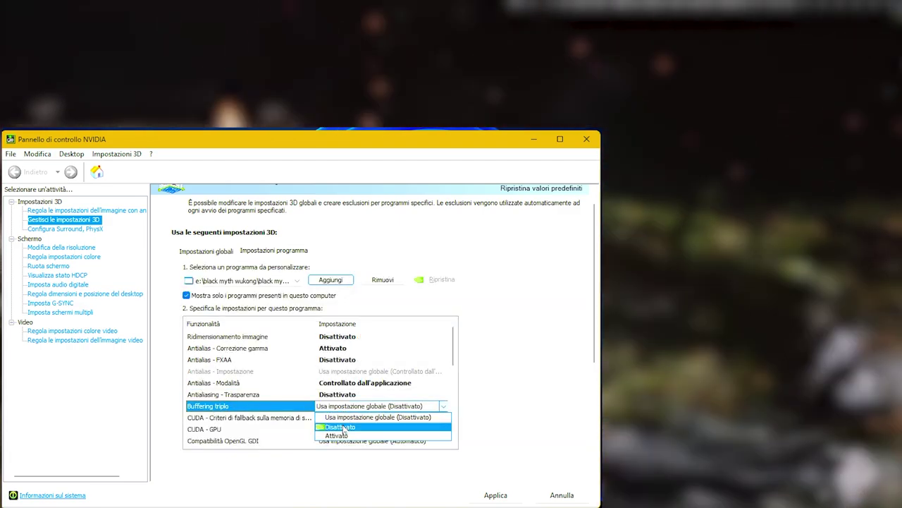
left_click(342, 427)
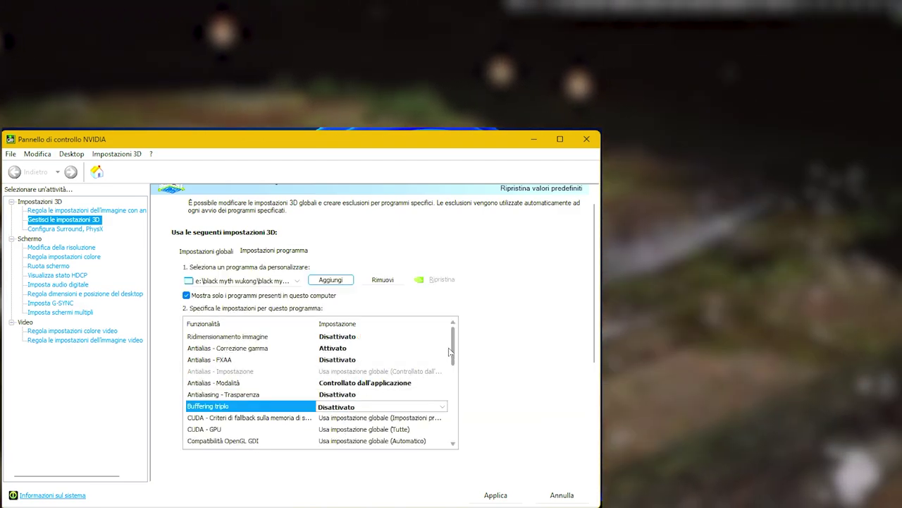
Step: Leave the CUDA fallback policy on the global setting and set Compatibilità OpenGL GDI to Automatico
scroll(451, 352, "down", 2)
left_click(335, 375)
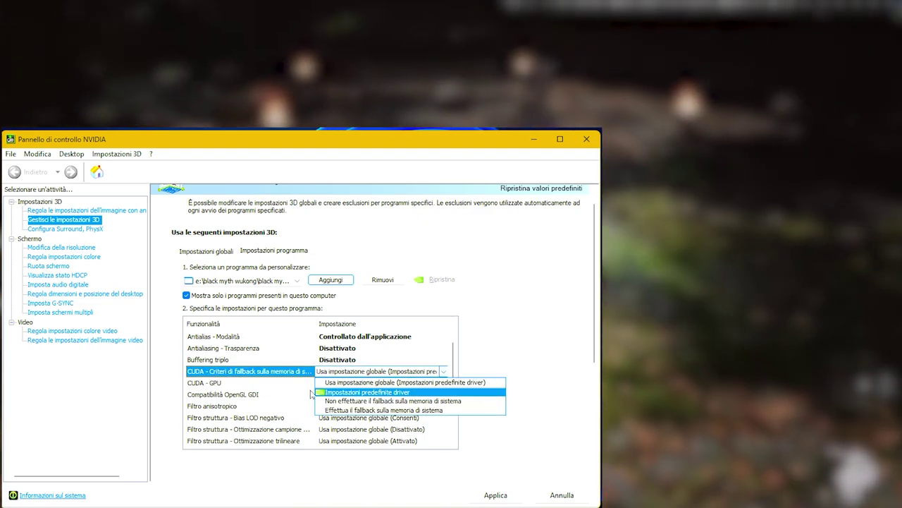
left_click(266, 386)
left_click(326, 399)
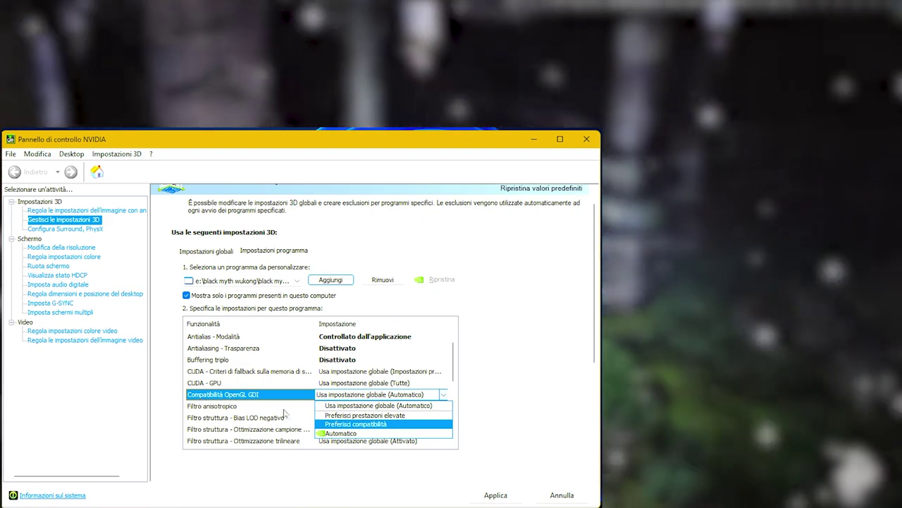
left_click(349, 433)
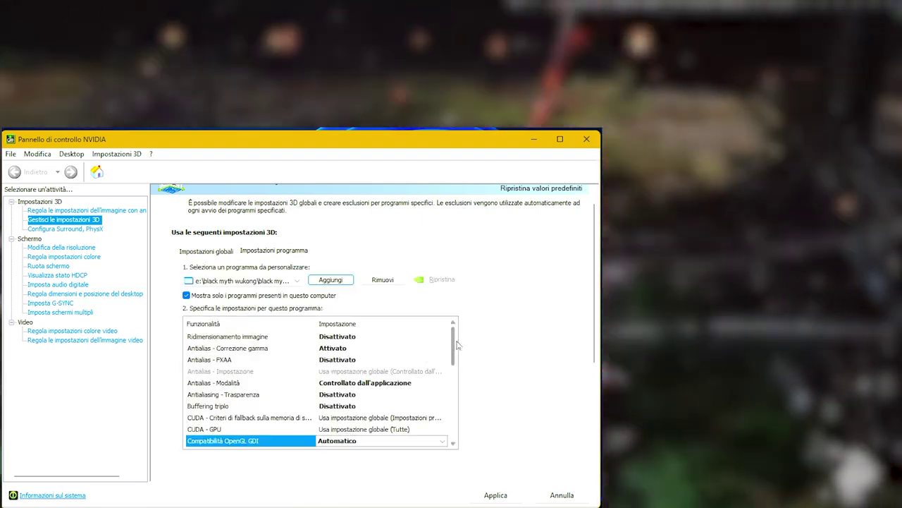
Step: Set Filtro anisotropico to Disattivato for the game
scroll(457, 344, "down", 3)
left_click(358, 374)
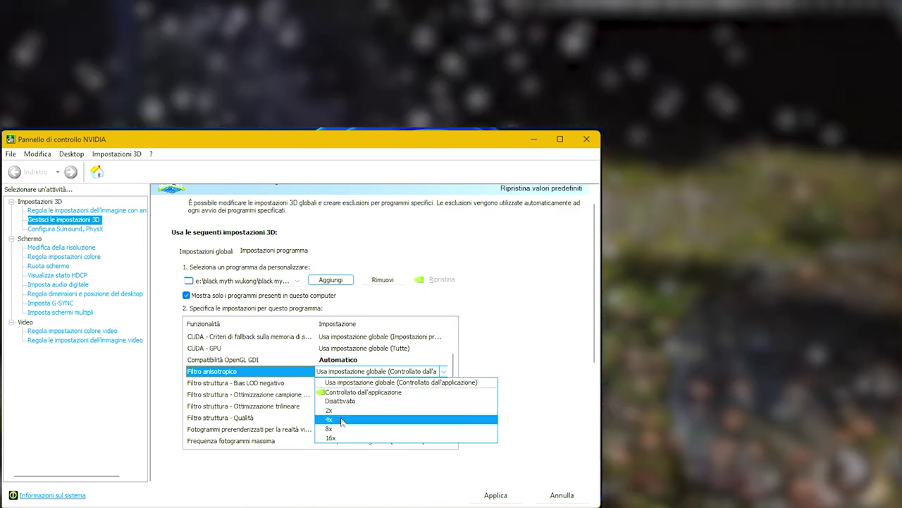
left_click(342, 401)
left_click(341, 401)
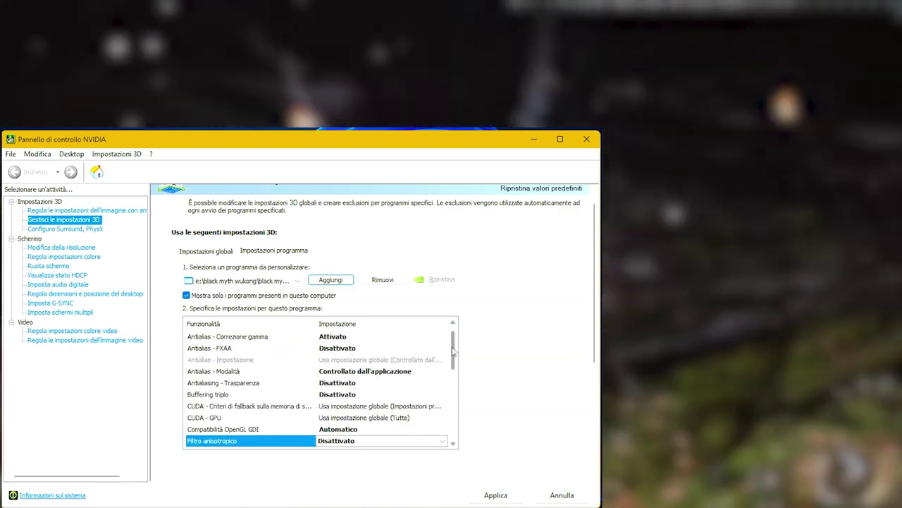
Step: Set the texture filter's Bias LOD negativo to Consenti and its sample and trilinear optimizations to Disattivato
left_click_drag(453, 351, 436, 381)
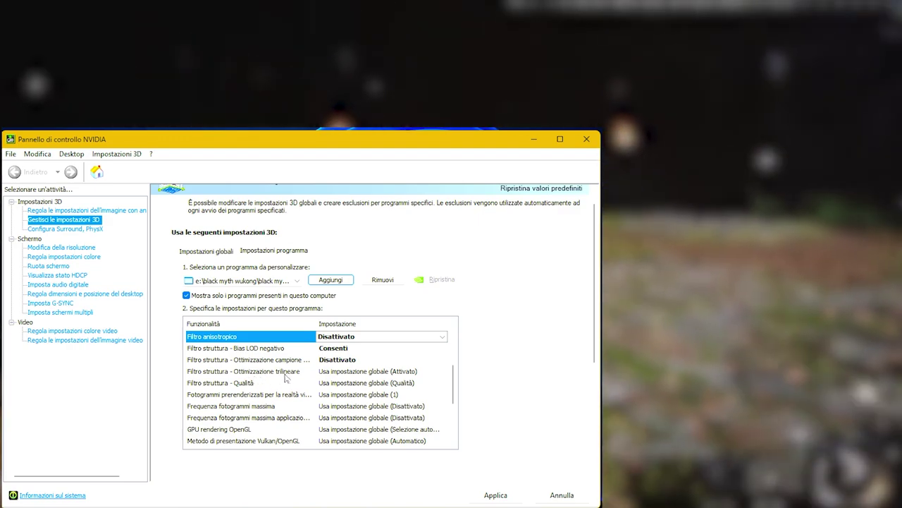
left_click(347, 372)
left_click(342, 397)
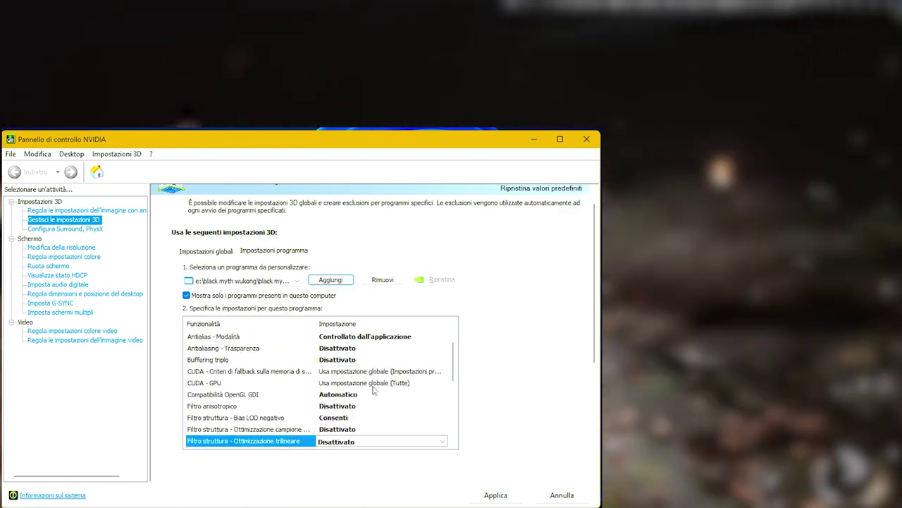
Step: Set Filtro struttura - Qualità to Prestazioni elevate
left_click_drag(451, 356, 454, 381)
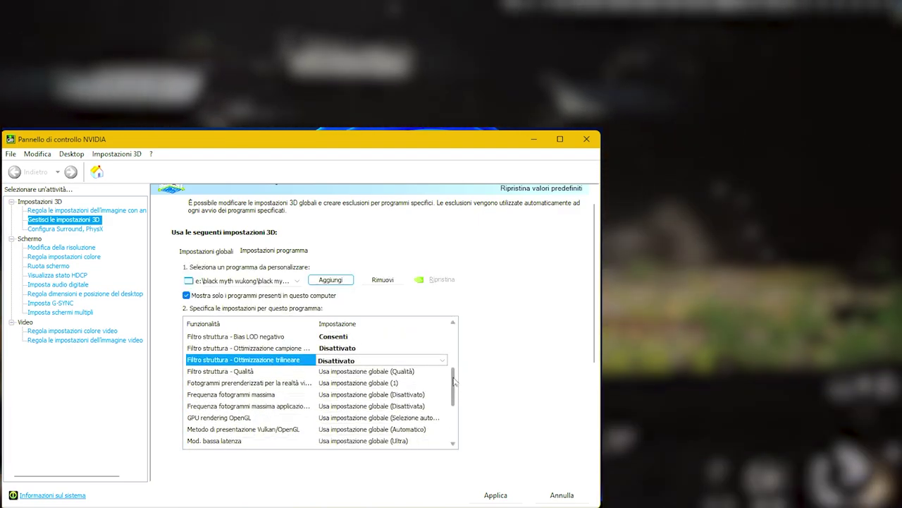
left_click(231, 372)
left_click(339, 372)
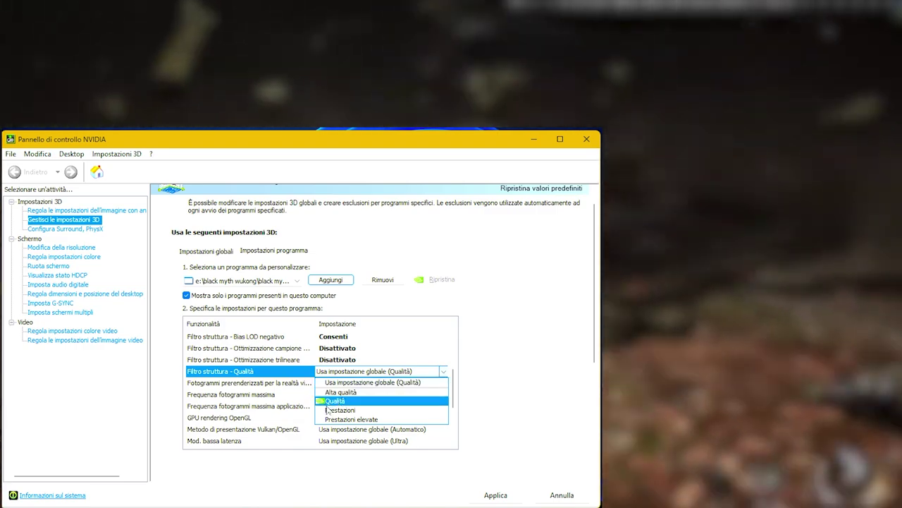
left_click(361, 419)
Step: Set the number of pre-rendered frames for virtual reality to 1
scroll(225, 365, "down", 3)
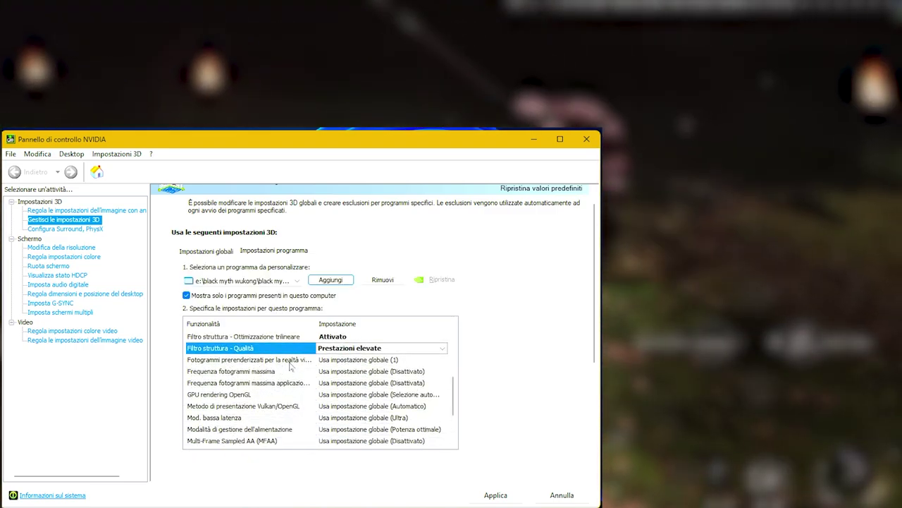
left_click(227, 360)
left_click(345, 359)
left_click(339, 388)
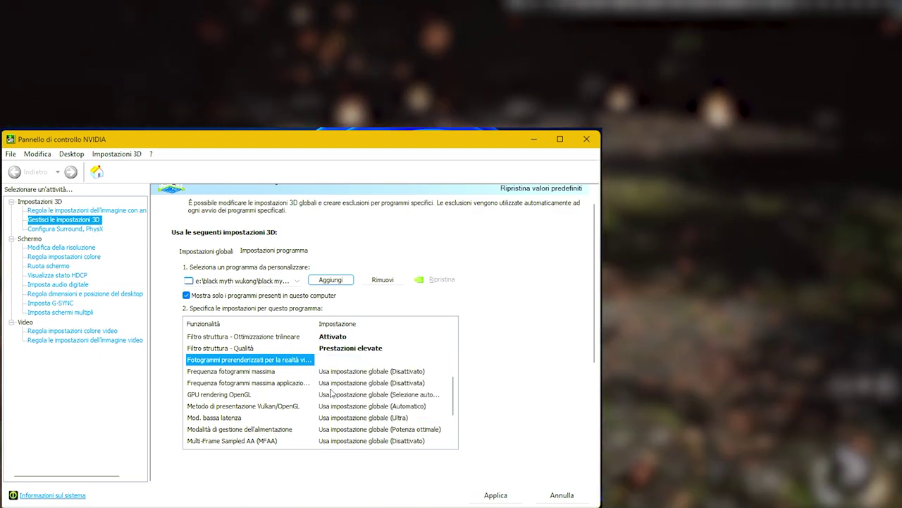
Step: Enable Frequenza fotogrammi massima with a limit of 1000 FPS
left_click(216, 374)
left_click(342, 373)
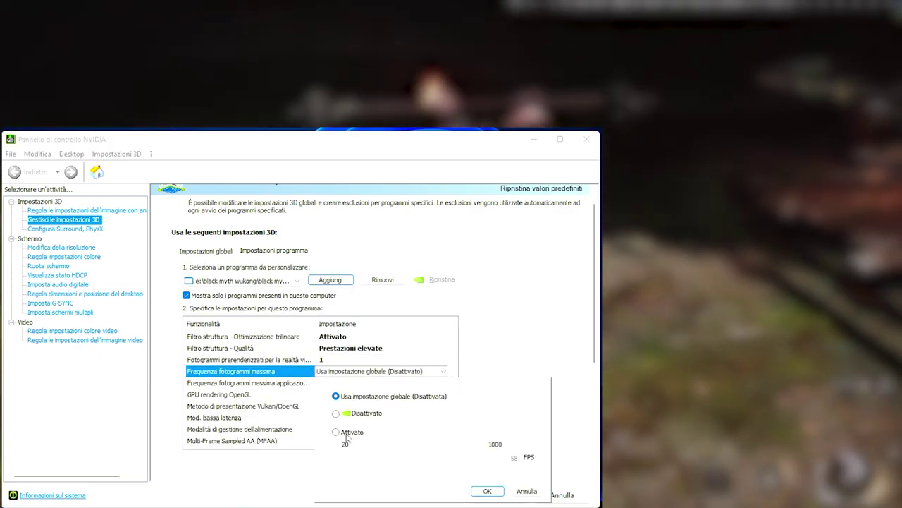
left_click(337, 432)
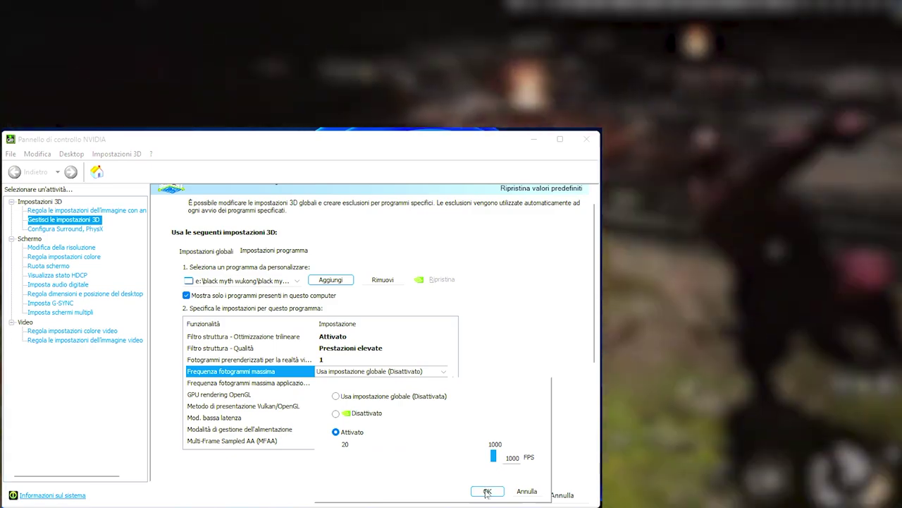
left_click(487, 491)
Step: Set the maximum frame rate for background applications to Disattivata
scroll(454, 402, "down", 1)
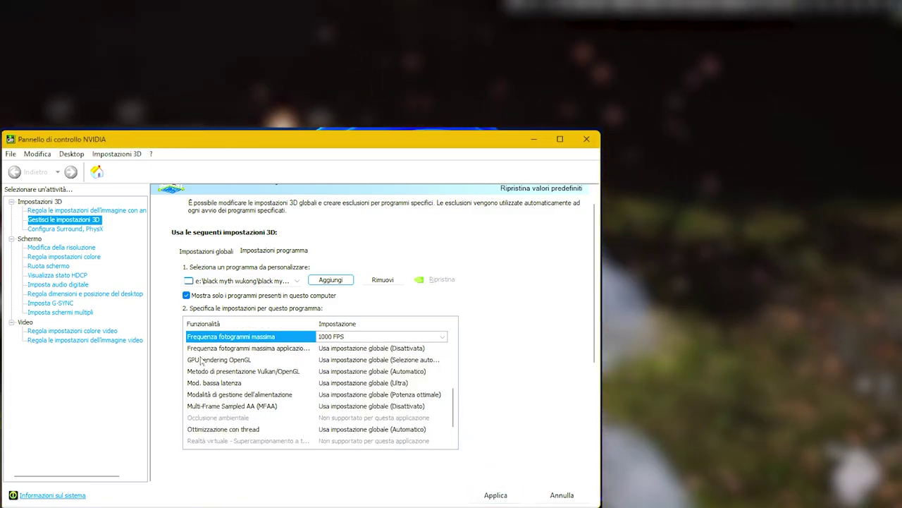
left_click(282, 351)
left_click(349, 351)
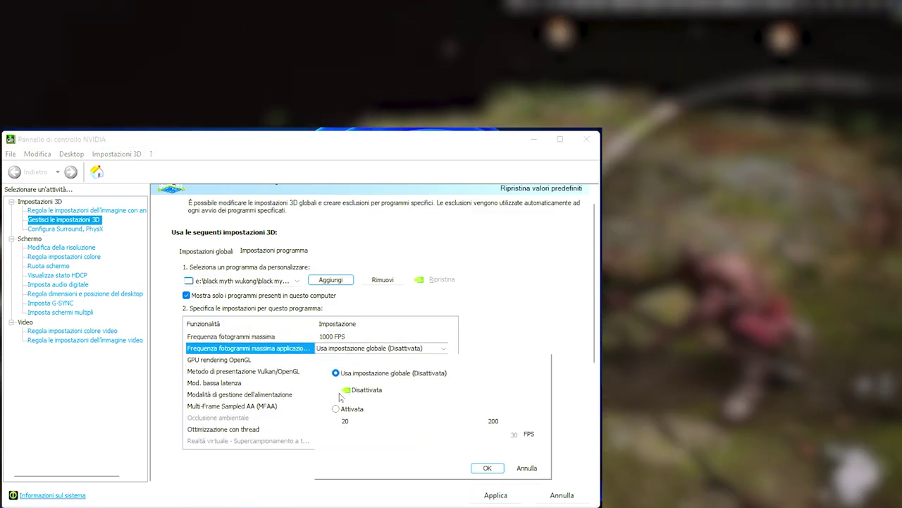
left_click(336, 409)
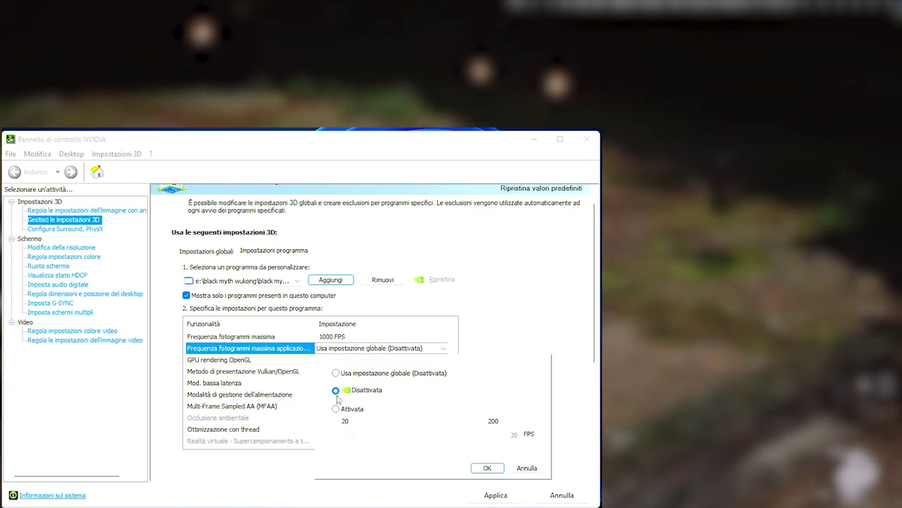
left_click(487, 468)
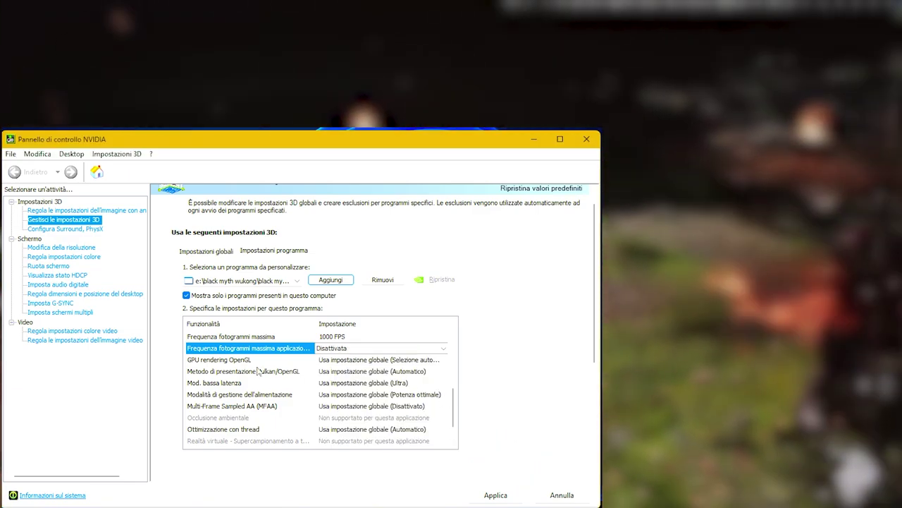
Step: Set GPU rendering OpenGL to NVIDIA GeForce GTX 1660 SUPER
left_click(202, 361)
left_click(320, 361)
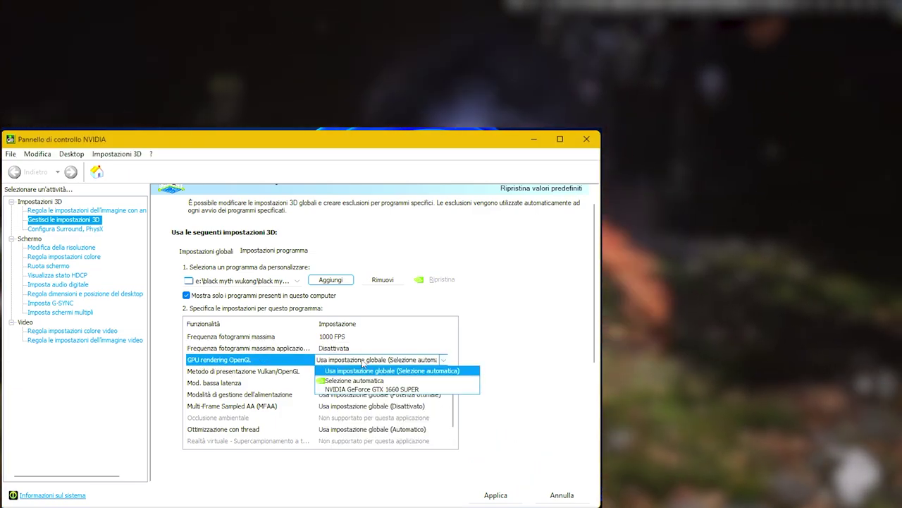
left_click(343, 394)
scroll(451, 408, "down", 3)
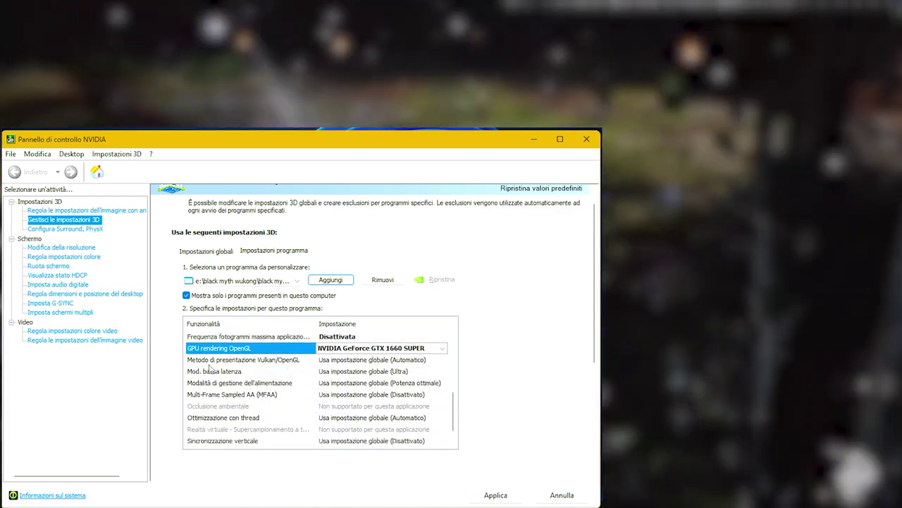
Step: Set Metodo di presentazione Vulkan/OpenGL to Automatico
left_click(240, 360)
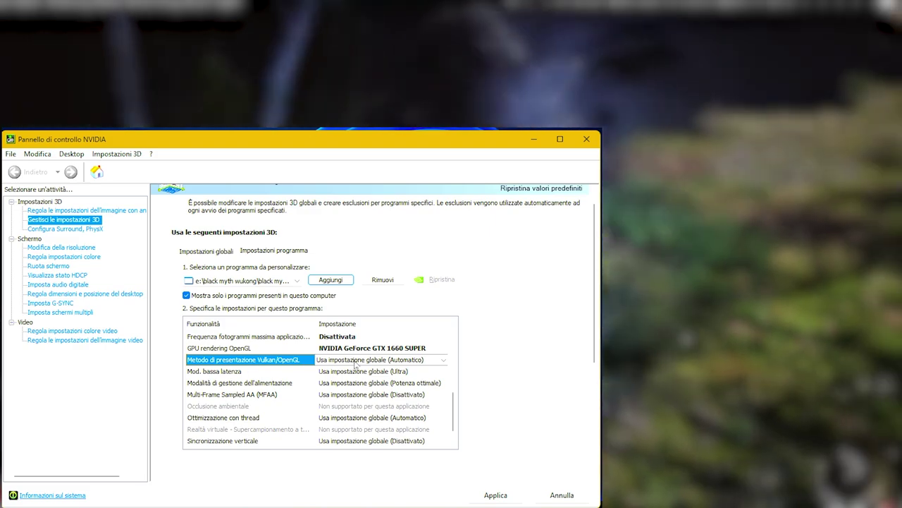
left_click(356, 362)
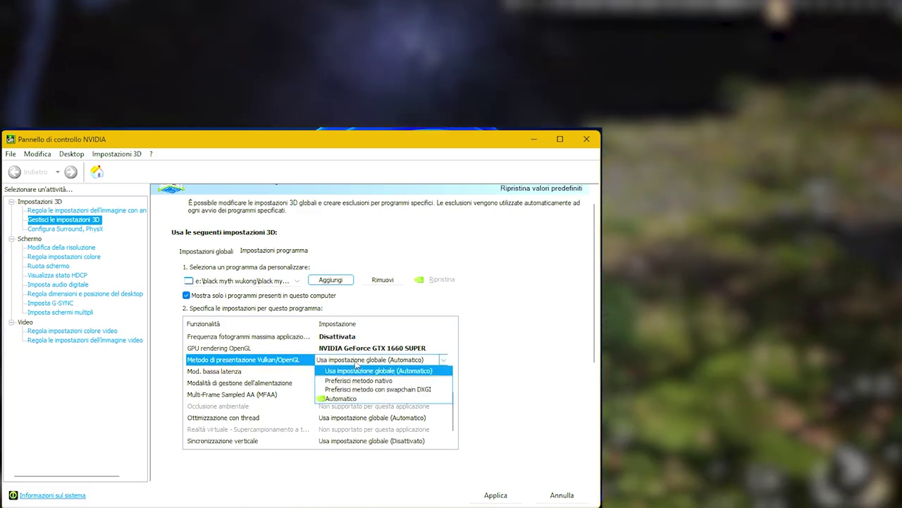
left_click(338, 400)
scroll(455, 401, "down", 2)
scroll(455, 401, "down", 3)
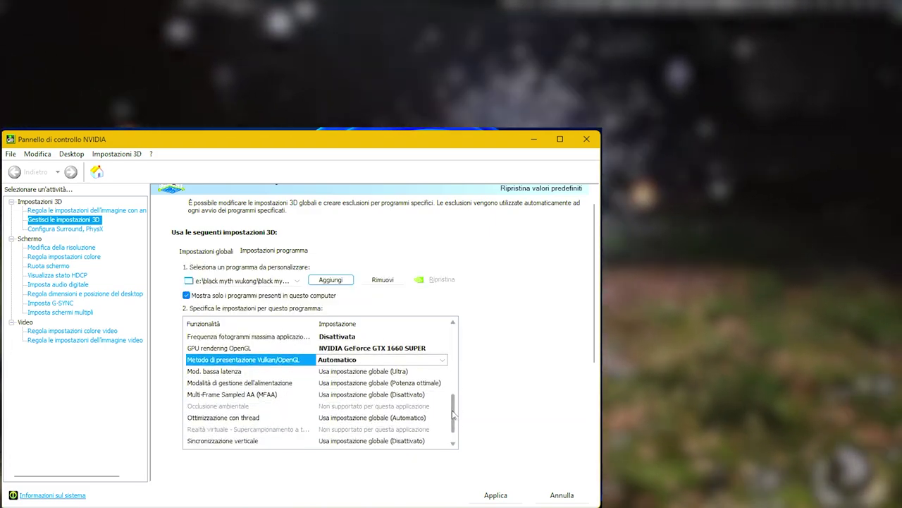
Step: Set the low latency mode (Mod. bassa latenza) to Ultra
left_click(211, 349)
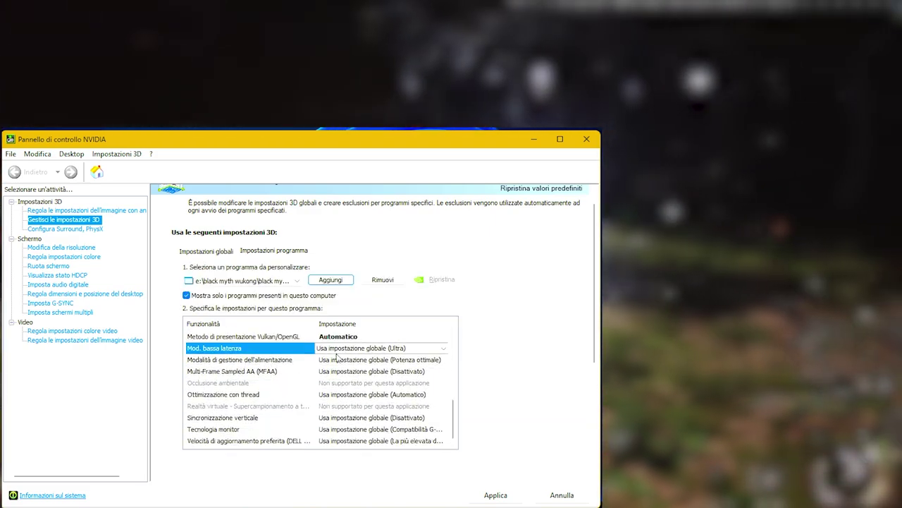
left_click(381, 348)
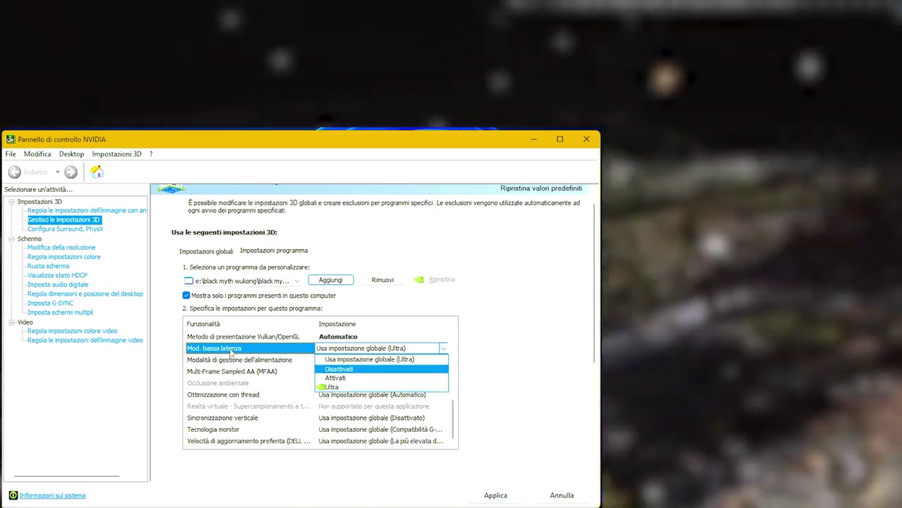
left_click(331, 387)
scroll(452, 412, "down", 8)
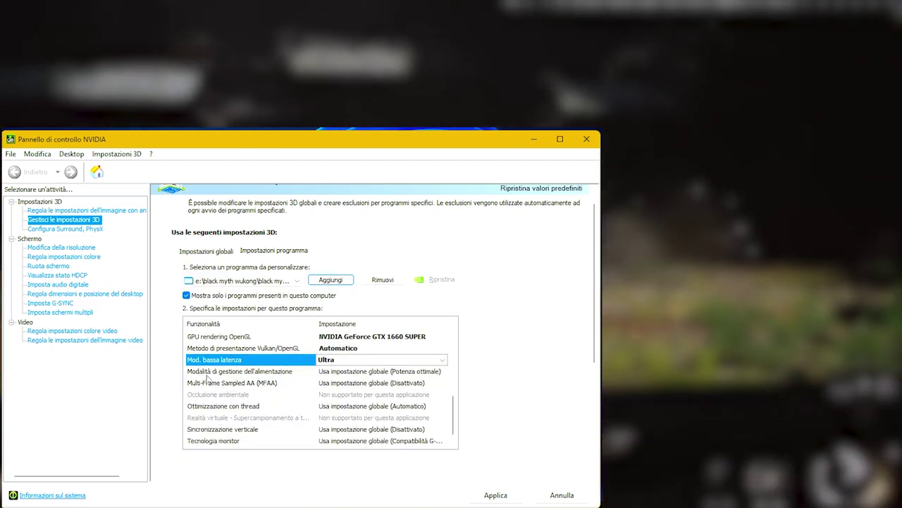
Step: Set the power management mode (Modalità di gestione dell'alimentazione) to Potenza ottimale
left_click(211, 372)
left_click(381, 371)
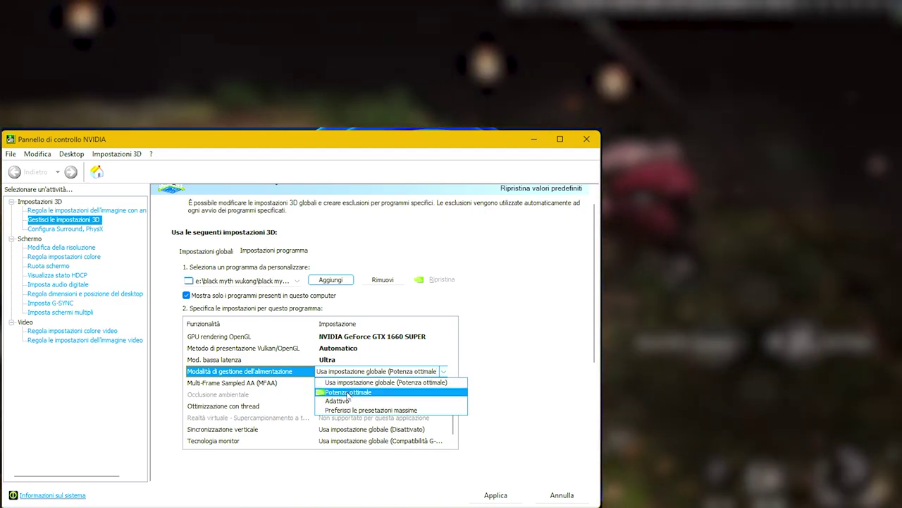
left_click(347, 393)
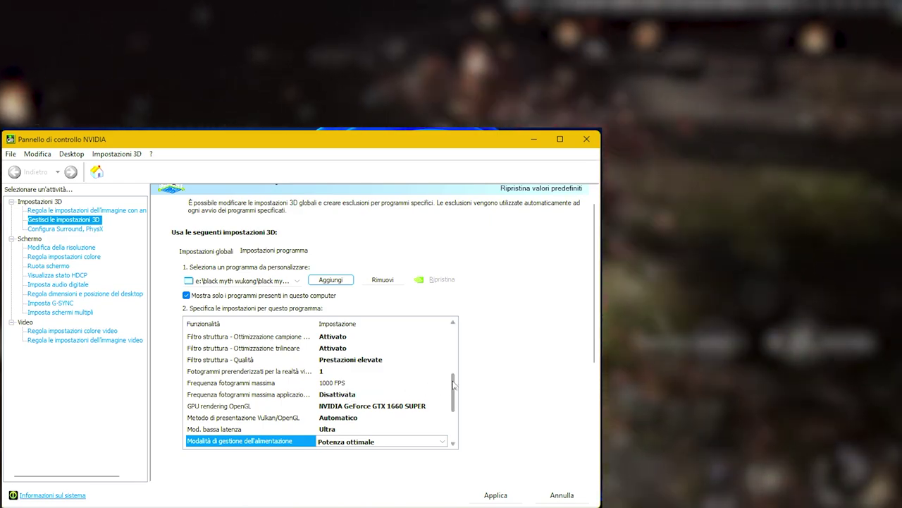
scroll(453, 411, "down", 8)
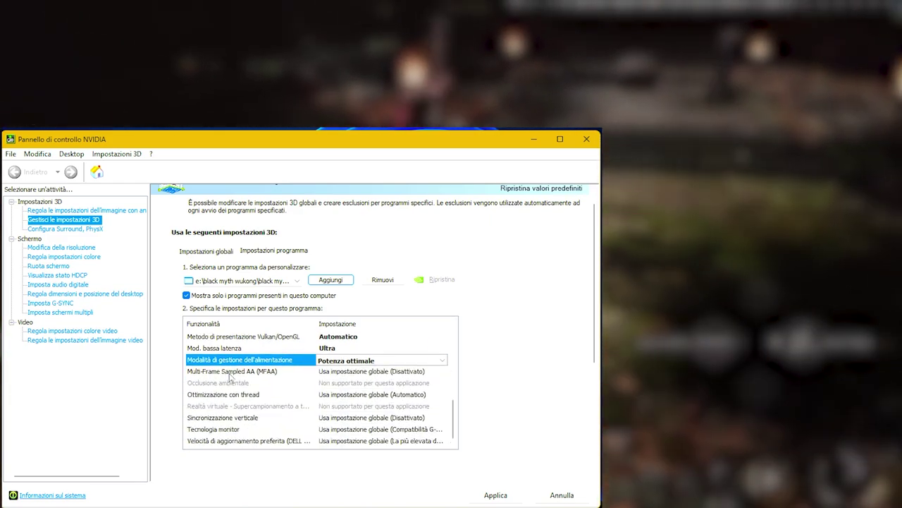
left_click(341, 371)
left_click(341, 371)
left_click(341, 373)
Step: Set Ottimizzazione con thread to Automatico
left_click(254, 396)
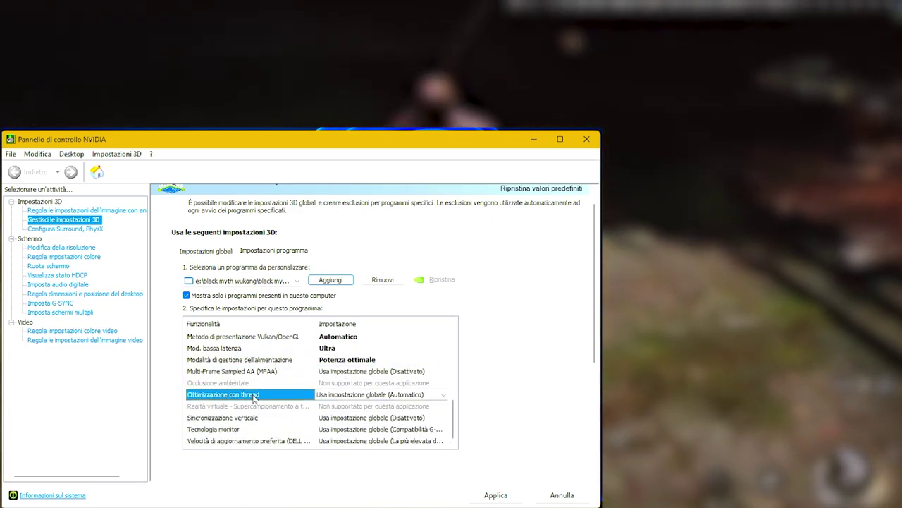
left_click(348, 398)
left_click(350, 415)
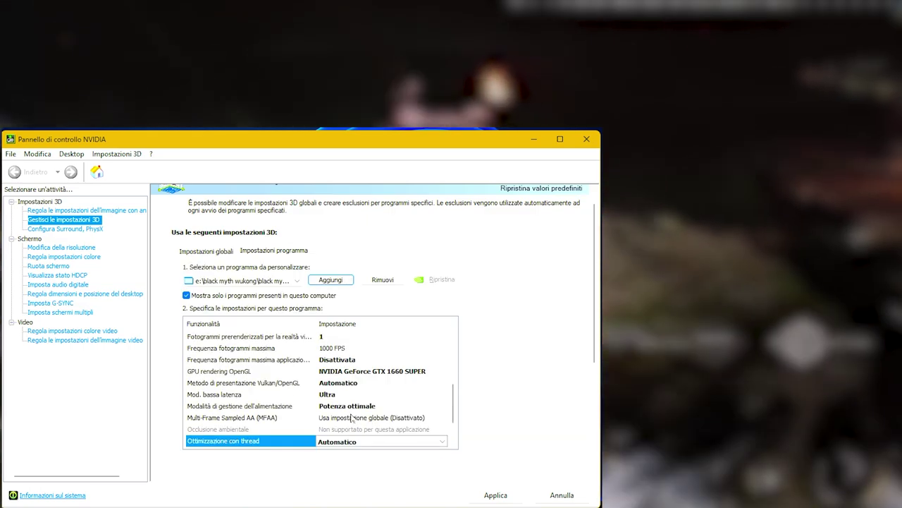
left_click_drag(452, 388, 452, 421)
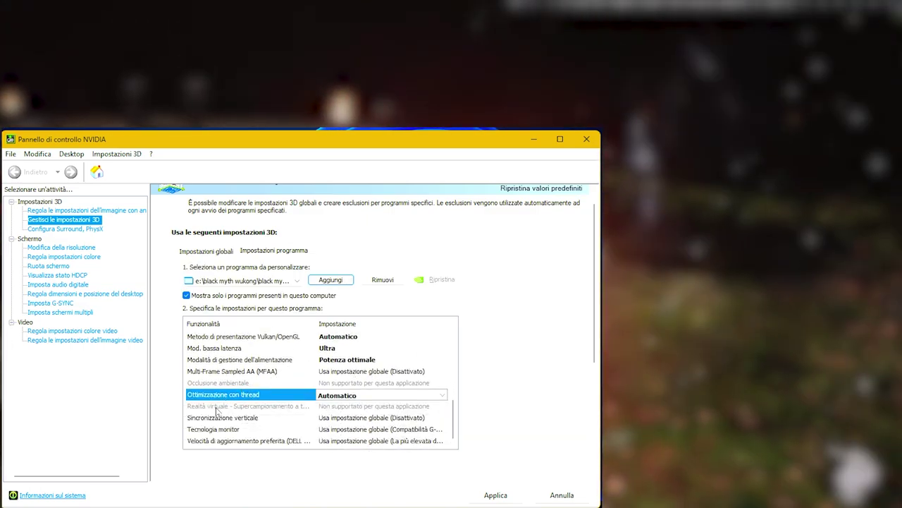
Step: Set Sincronizzazione verticale to Disattivato
left_click(294, 417)
left_click(345, 417)
left_click(337, 449)
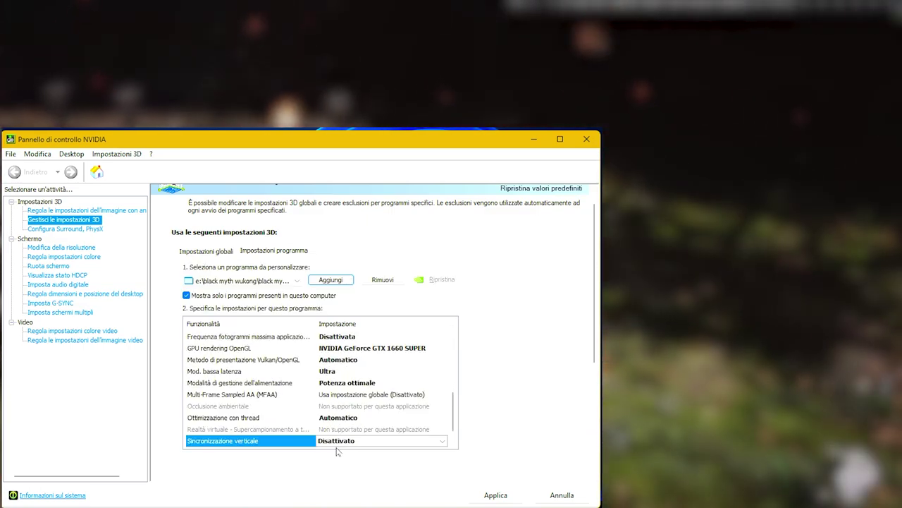
scroll(455, 423, "down", 1)
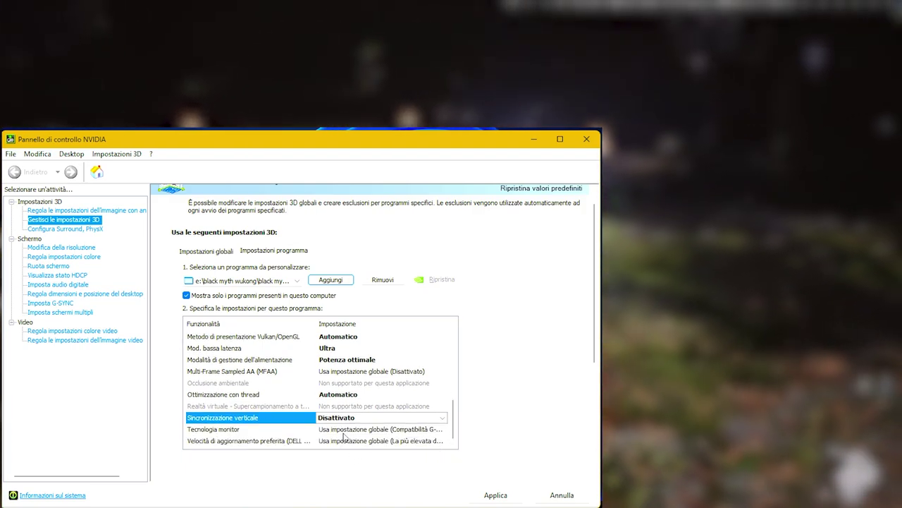
Step: Set Tecnologia monitor to Compatibilità G-SYNC and the preferred refresh rate to La più elevata disponibile
left_click(343, 431)
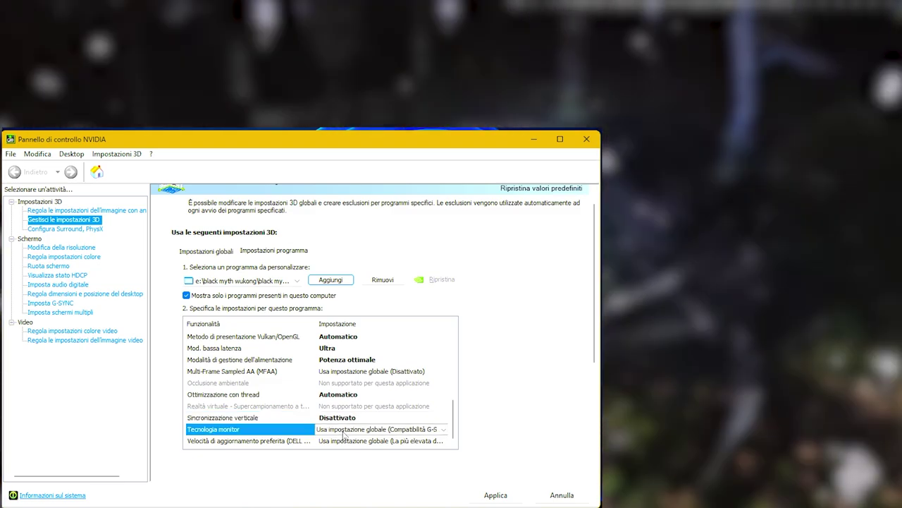
left_click(343, 432)
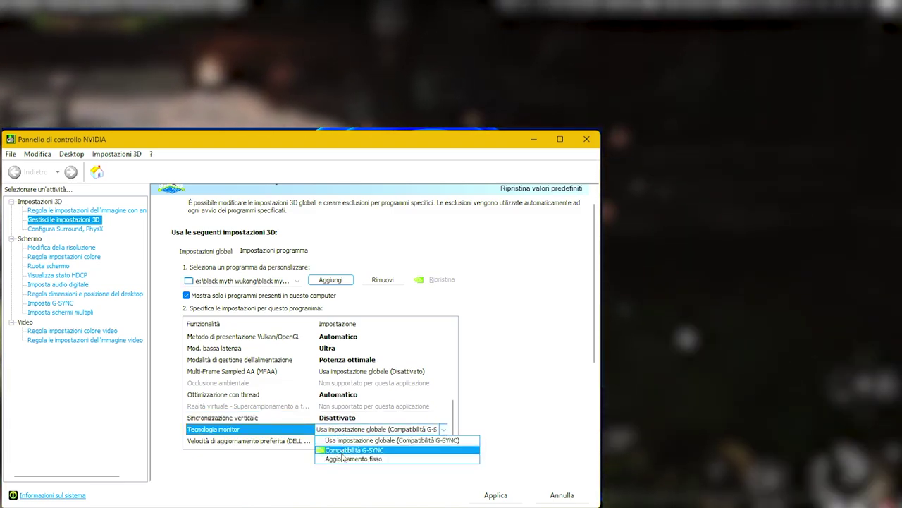
left_click(344, 458)
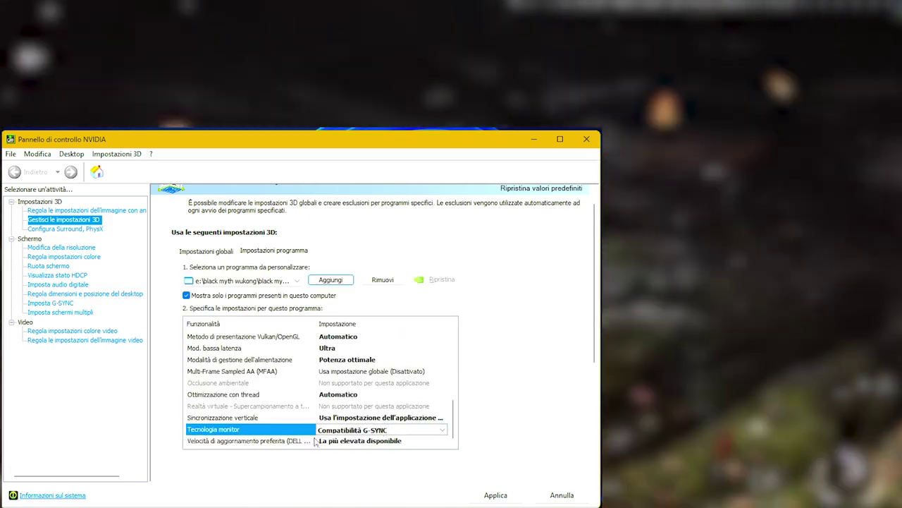
left_click(318, 441)
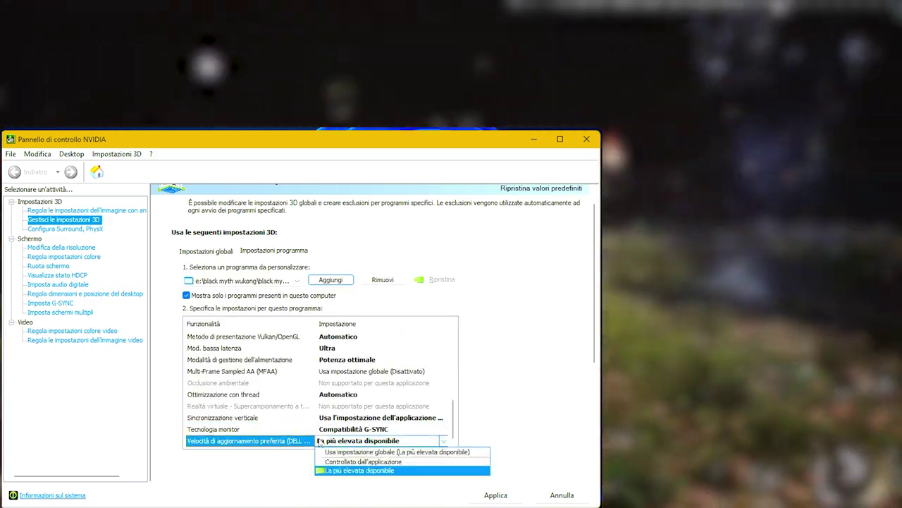
left_click(338, 470)
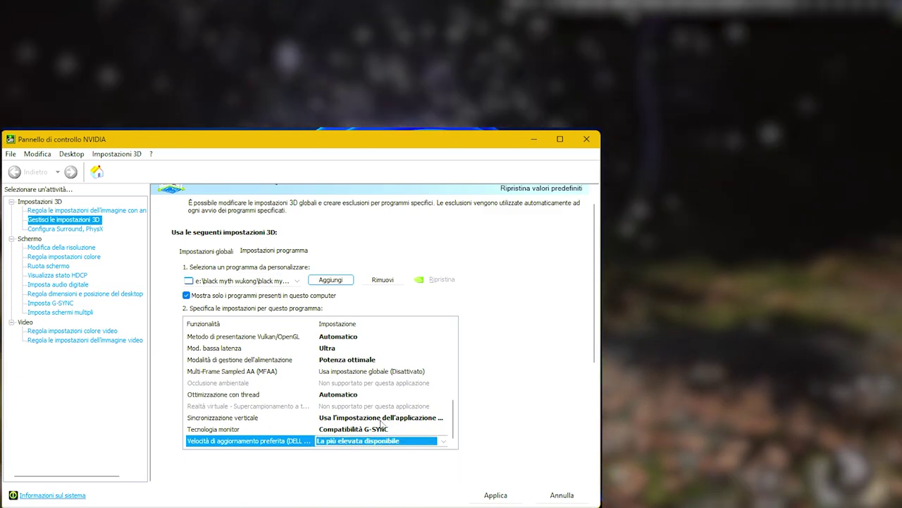
Step: Apply the program-specific 3D settings and close the NVIDIA Control Panel
left_click_drag(453, 419, 453, 343)
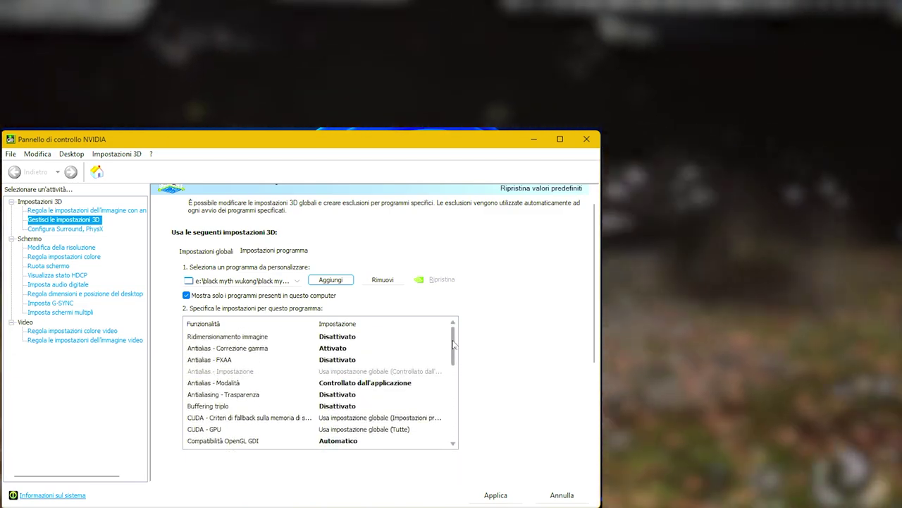
left_click(488, 495)
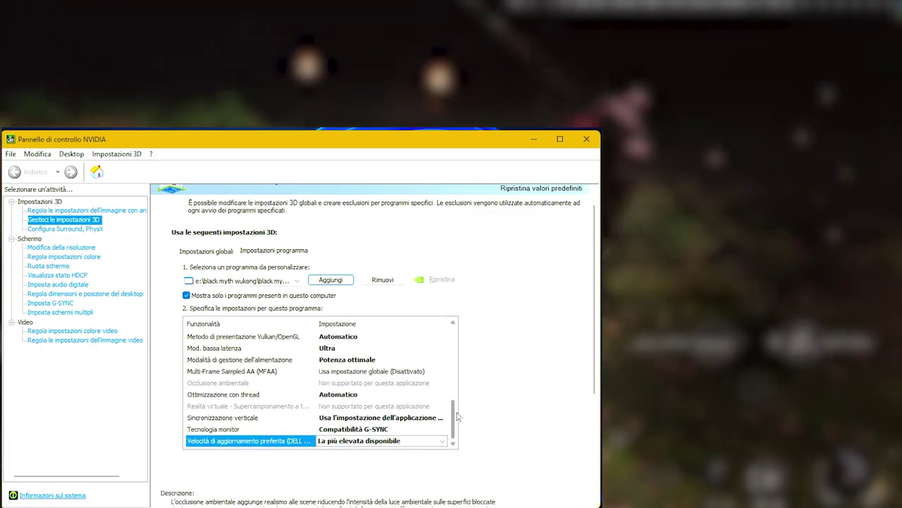
left_click_drag(454, 419, 456, 347)
scroll(456, 347, "down", 8)
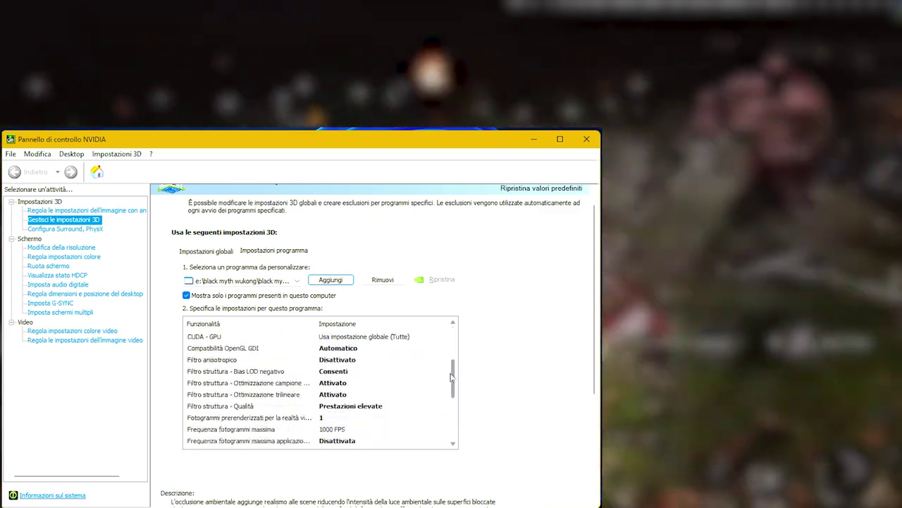
scroll(455, 339, "up", 10)
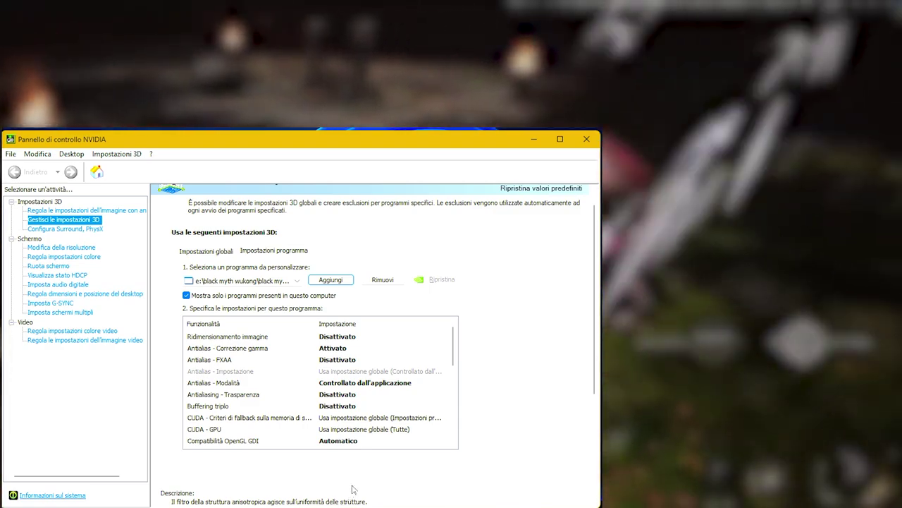
left_click(586, 139)
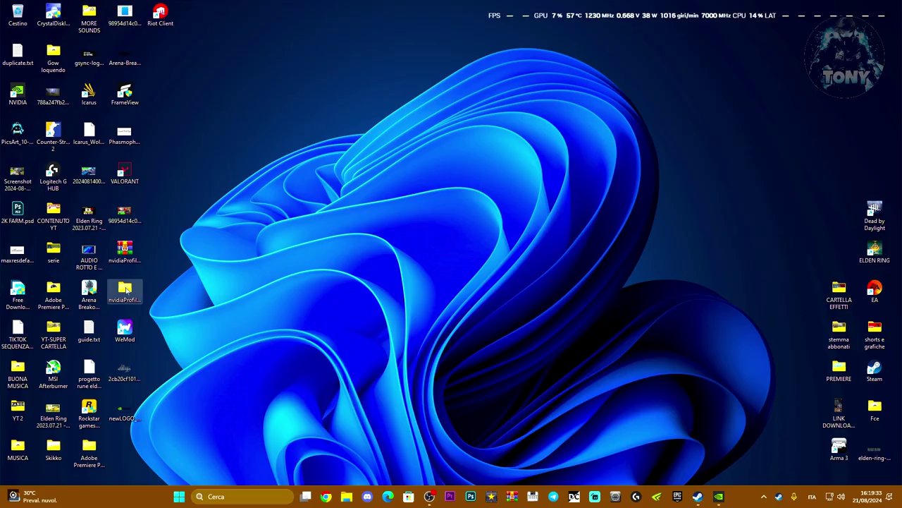
Step: Open the nvidiaProfileInspector folder from the desktop and launch nvidiaProfileInspector.exe
left_click_drag(127, 289, 446, 211)
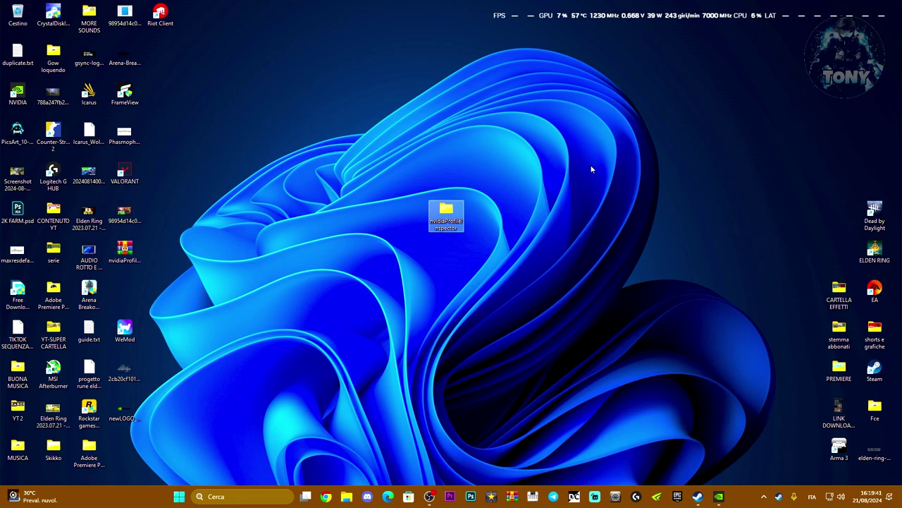
double_click(446, 212)
left_click_drag(313, 46, 417, 67)
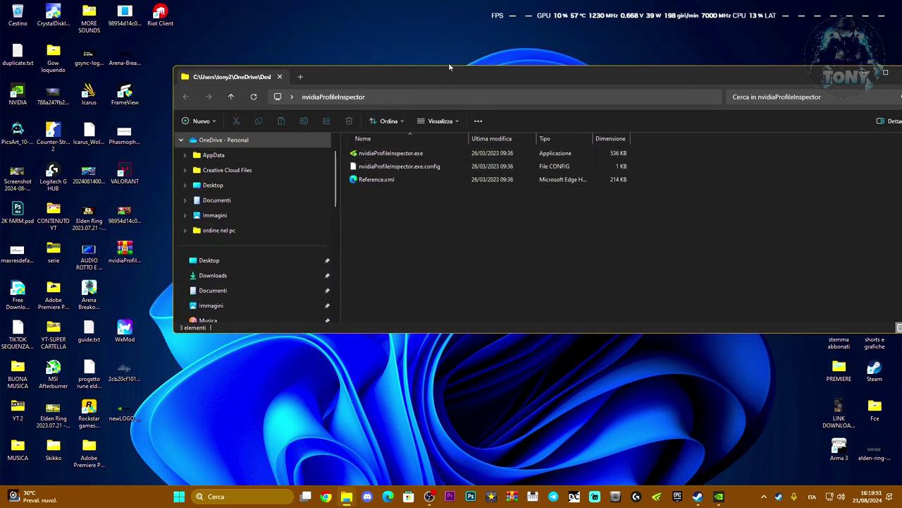
left_click_drag(489, 83, 472, 96)
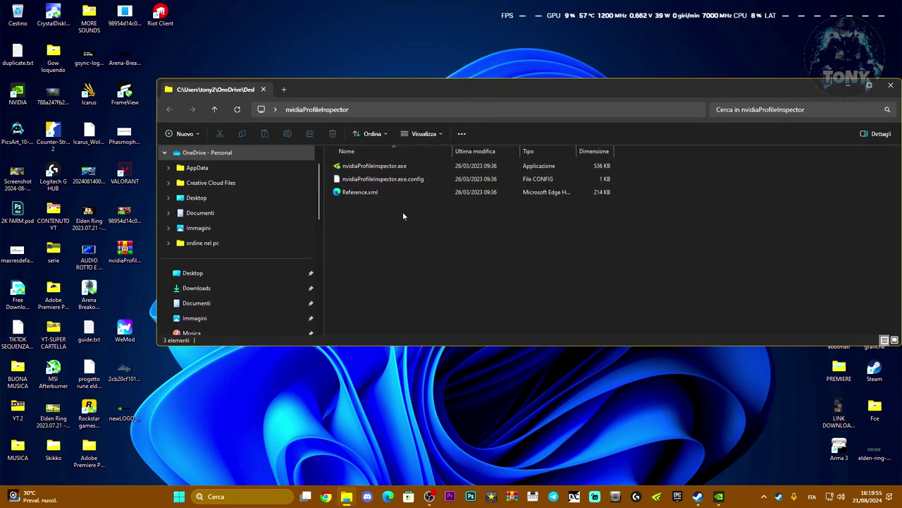
left_click(425, 166)
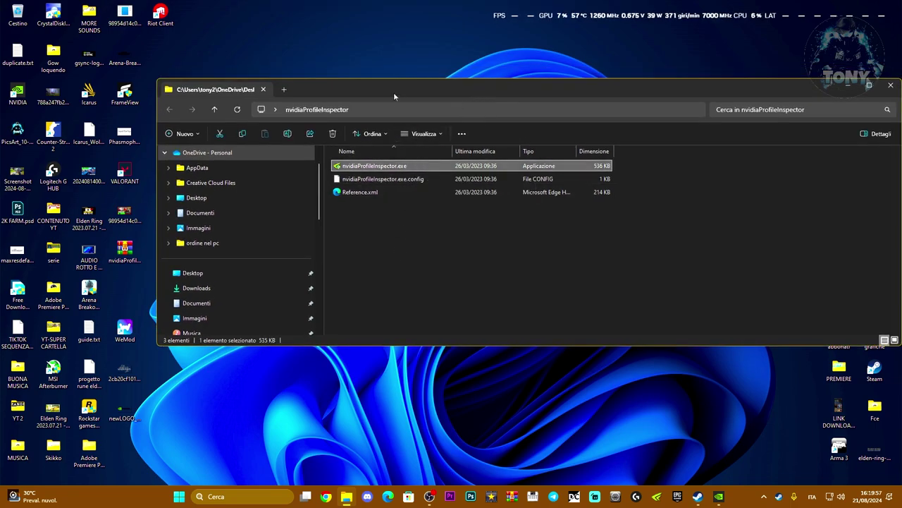
mouse_move(124, 251)
left_mouse_down()
mouse_move(381, 377)
mouse_move(202, 314)
mouse_move(129, 252)
left_mouse_up()
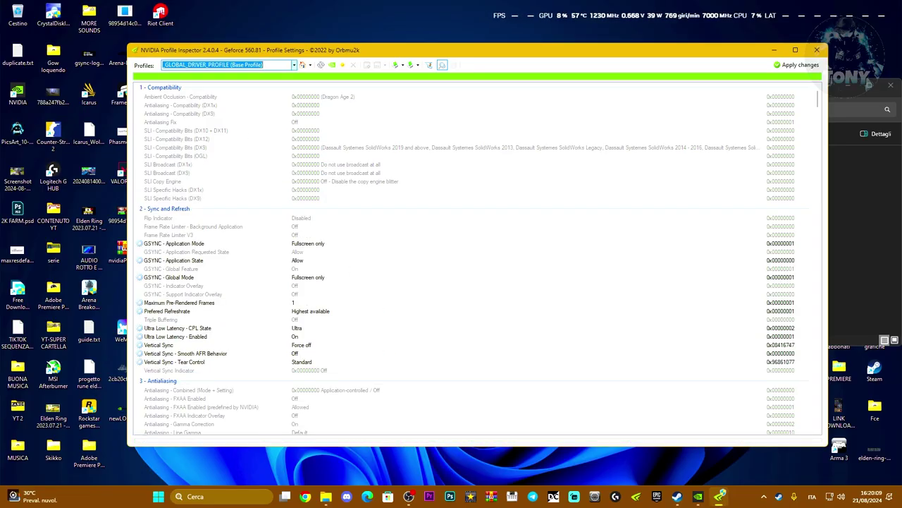
Step: Search the profile list for "black m" and clear the search text
type("black m")
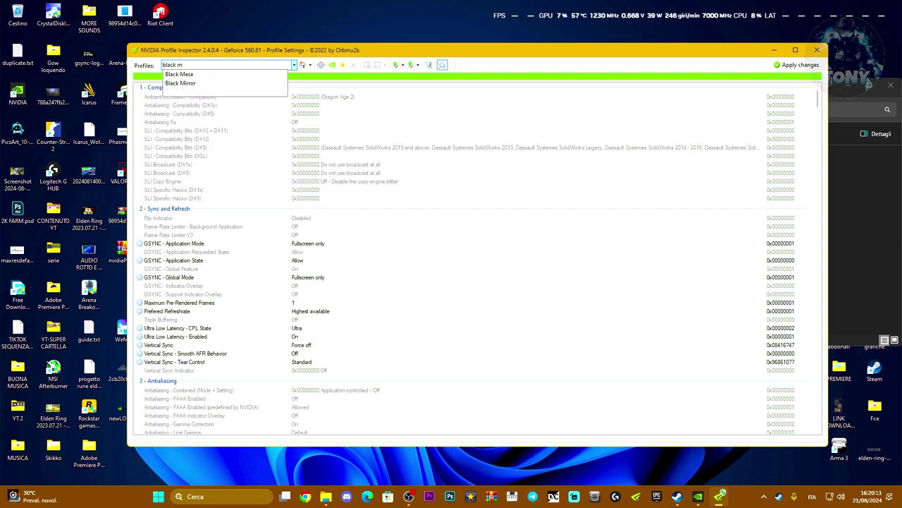
key("BackSpace")
key("BackSpace")
key("BackSpace")
key("BackSpace")
key("BackSpace")
key("BackSpace")
key("BackSpace")
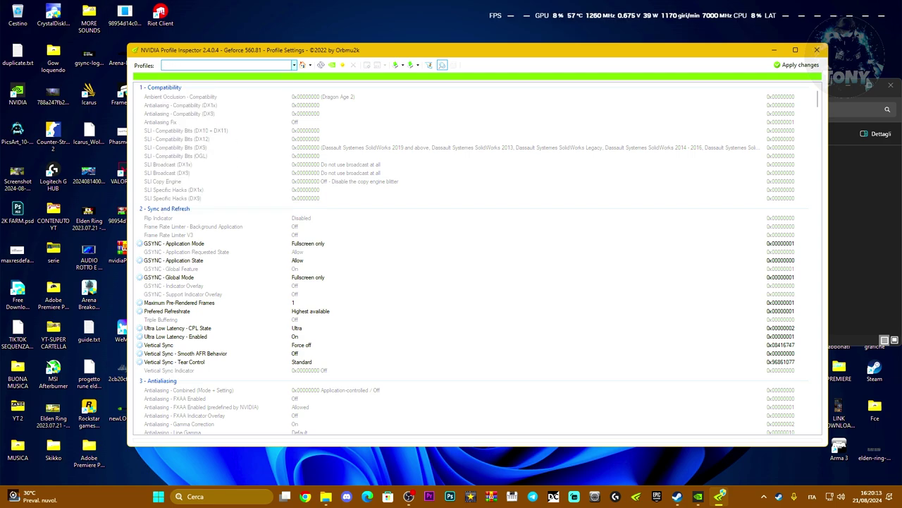
Step: Search the profile list for "black myth", clear the search text and close the profile window
type("black myth")
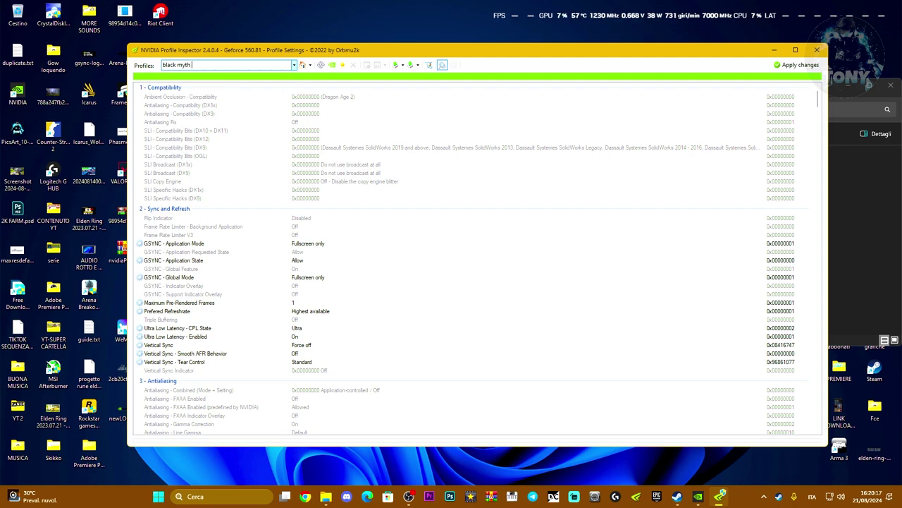
key("BackSpace")
key("BackSpace")
key("BackSpace")
key("BackSpace")
key("BackSpace")
key("BackSpace")
key("BackSpace")
key("BackSpace")
key("BackSpace")
key("BackSpace")
key("BackSpace")
key("BackSpace")
key("BackSpace")
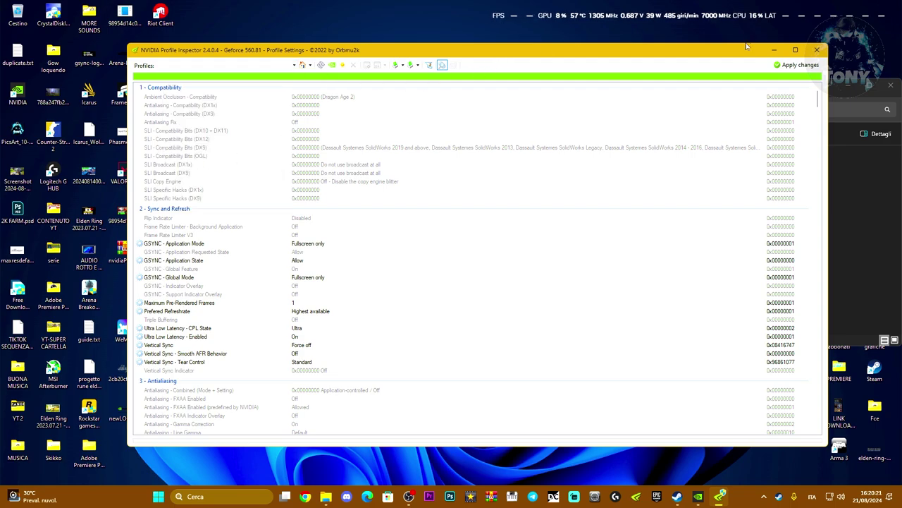
left_click(818, 50)
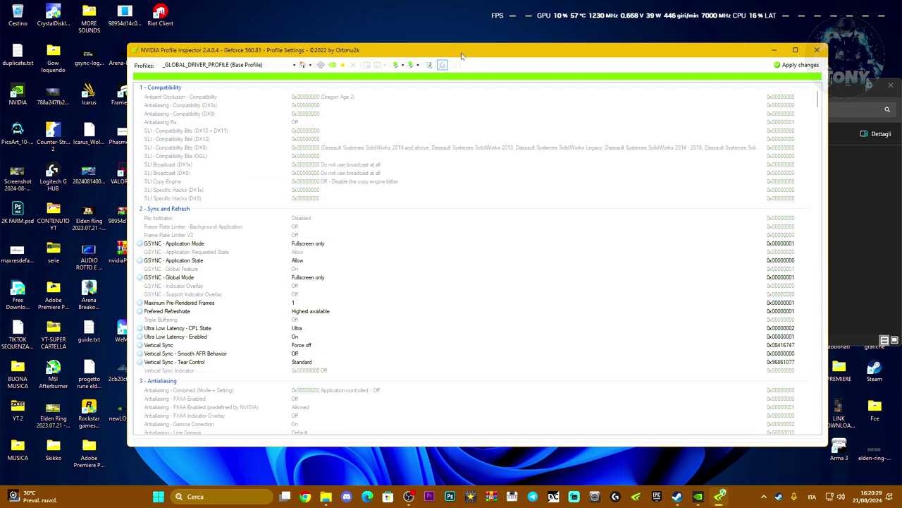
Step: In the base profile, set Antialiasing - Transparency Multisampling - Setting to 0x00000001 ATOC
left_click_drag(462, 55, 426, 56)
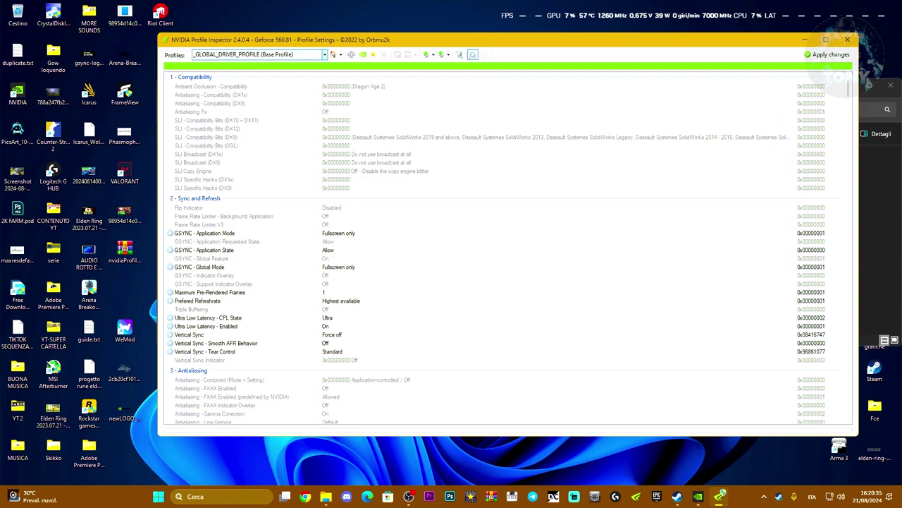
scroll(417, 268, "down", 1)
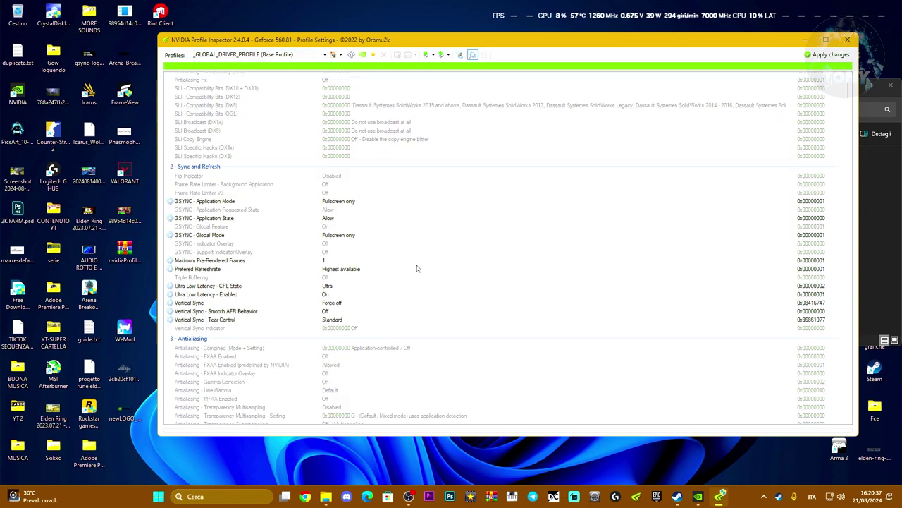
scroll(416, 268, "down", 3)
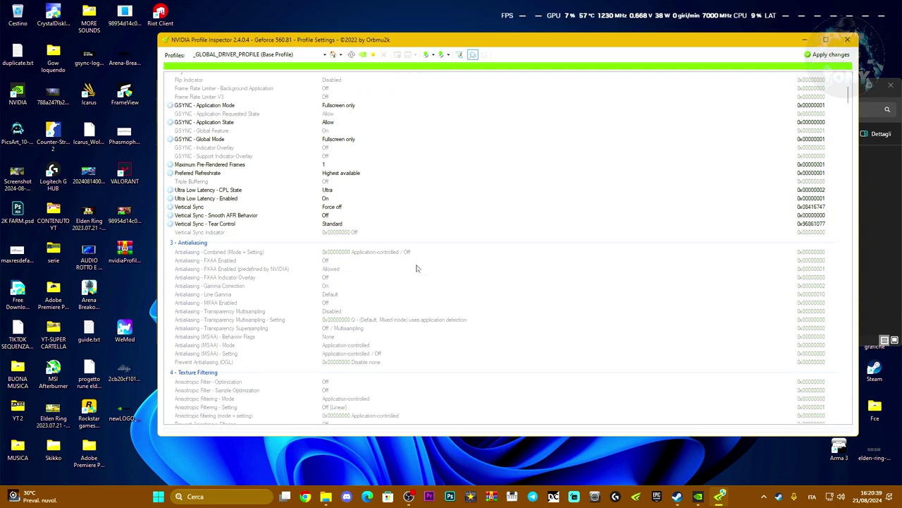
scroll(416, 268, "down", 1)
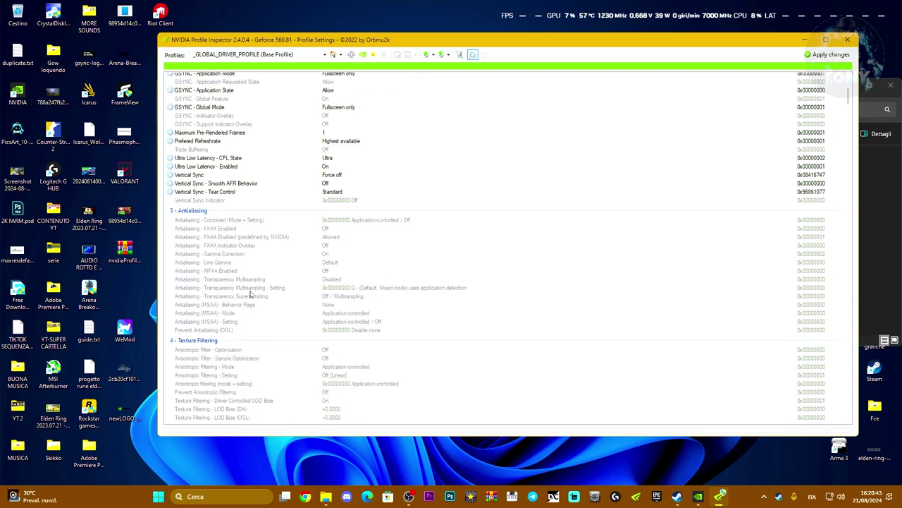
left_click(320, 288)
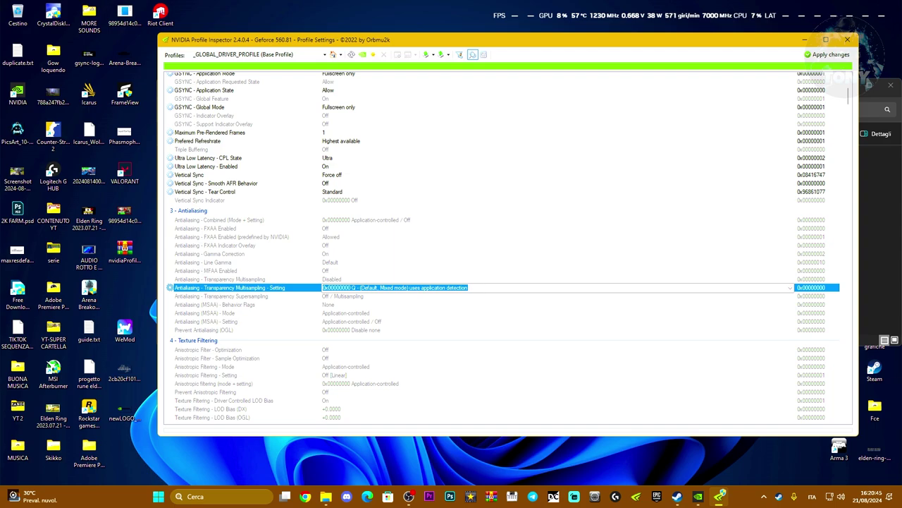
left_click(787, 289)
left_click(519, 288)
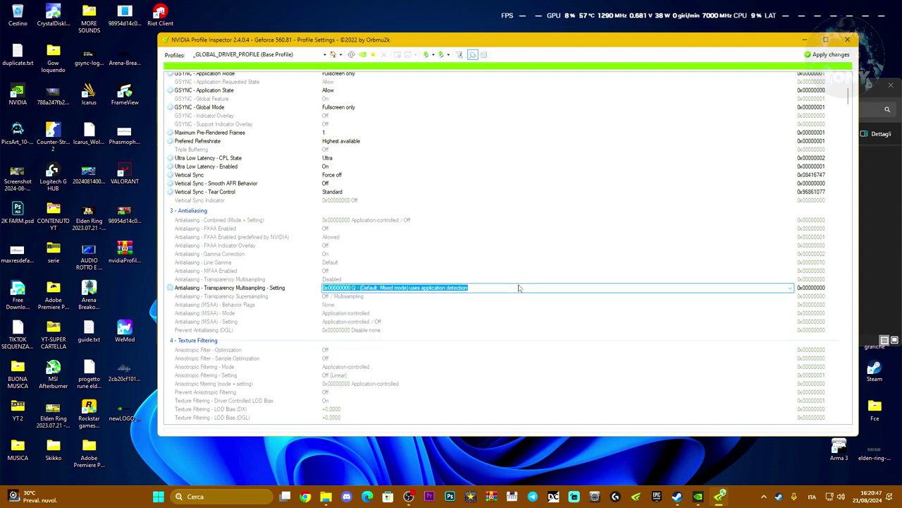
left_click(790, 287)
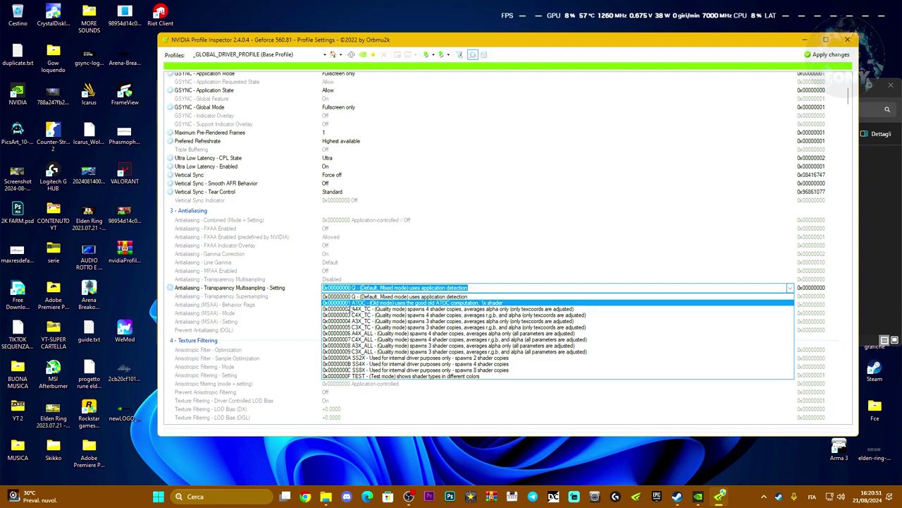
left_click(352, 302)
Step: Set Antialiasing - Transparency Supersampling to 0x00000008 AA_MODE_REPLAY_MODE_ALL
left_click(746, 296)
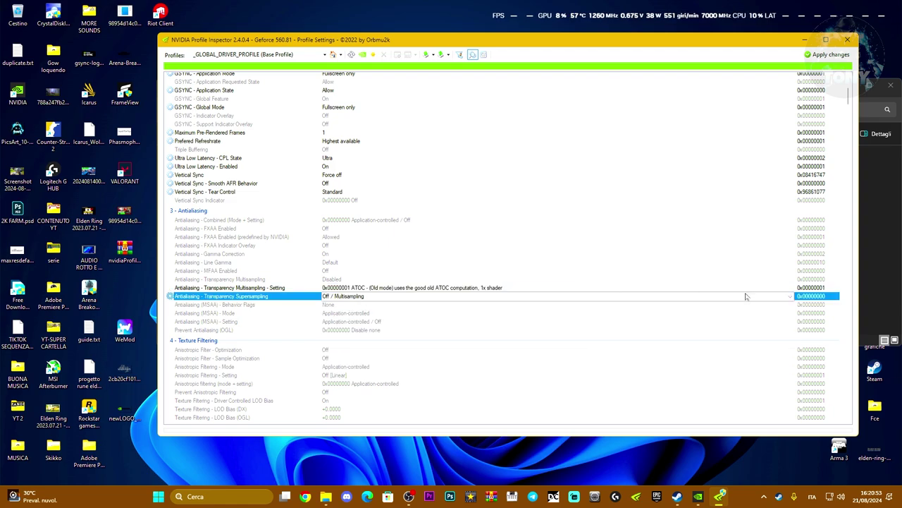
left_click(791, 296)
left_click(791, 296)
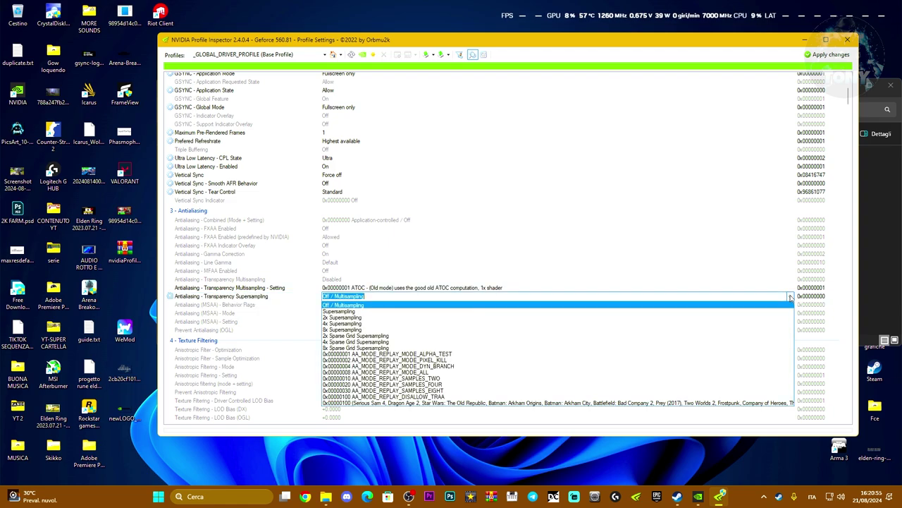
left_click(352, 372)
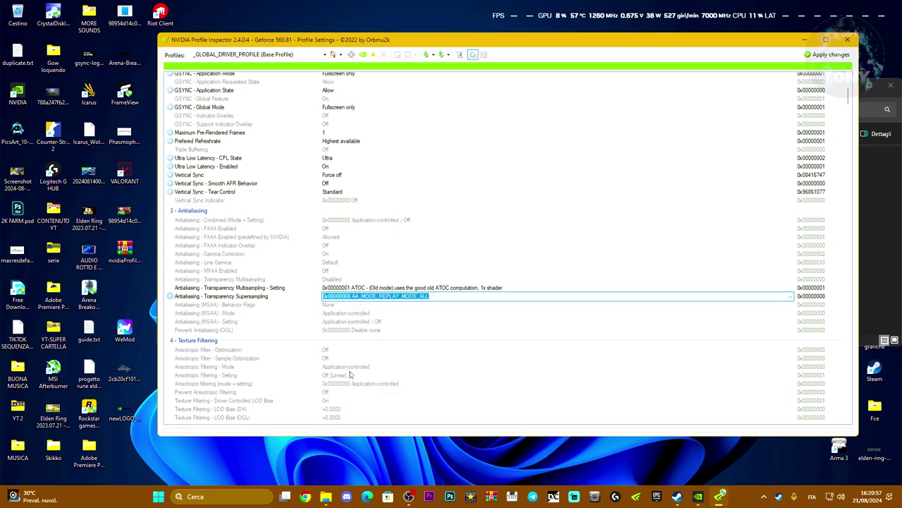
Step: Open the available values for Texture Filtering - LOD Bias (DX) in the Texture Filtering section
scroll(450, 338, "down", 4)
left_click(332, 313)
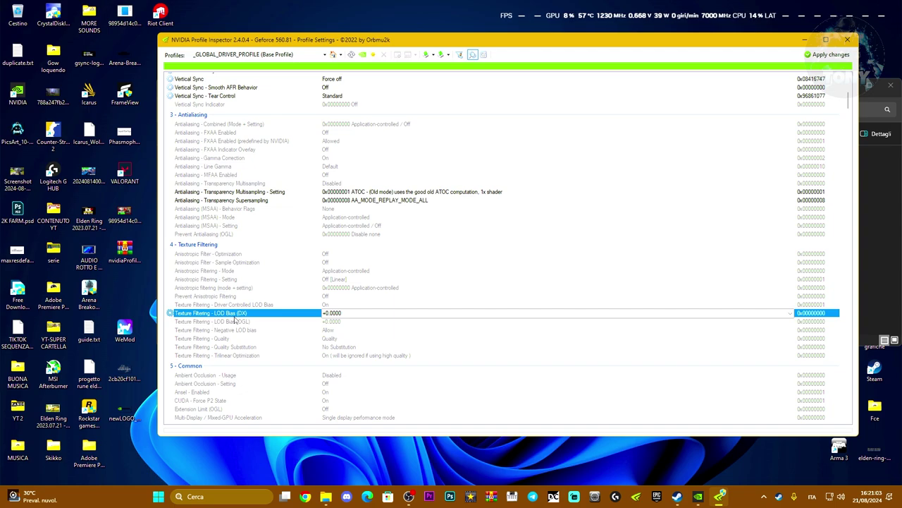
left_click(790, 313)
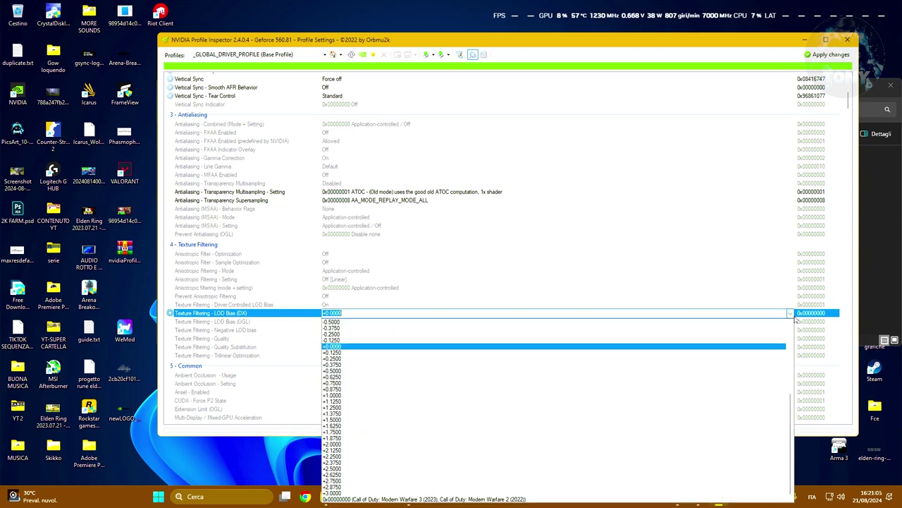